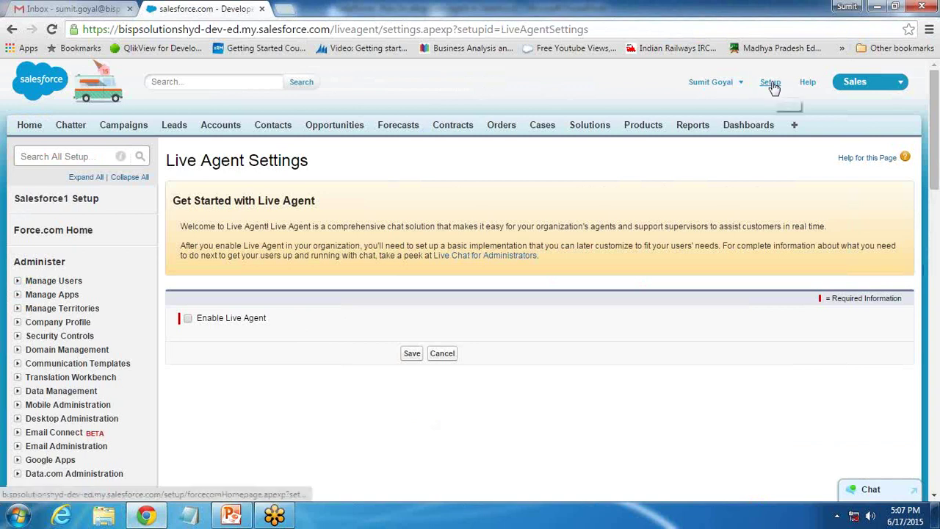
# Step: Open the Live Agent settings under Customize, enable Live Agent for the organization and save the settings
pyautogui.scroll(-6, 132, 363)
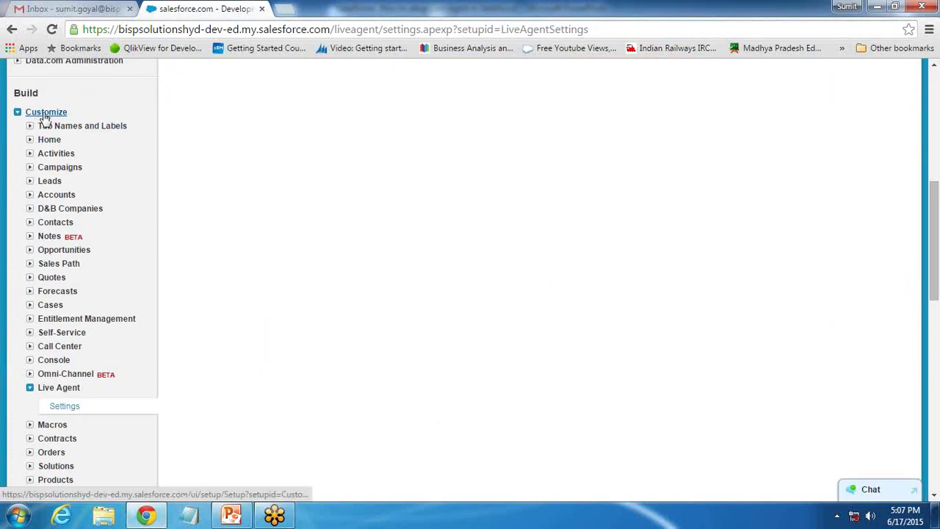
pyautogui.scroll(-2, 124, 315)
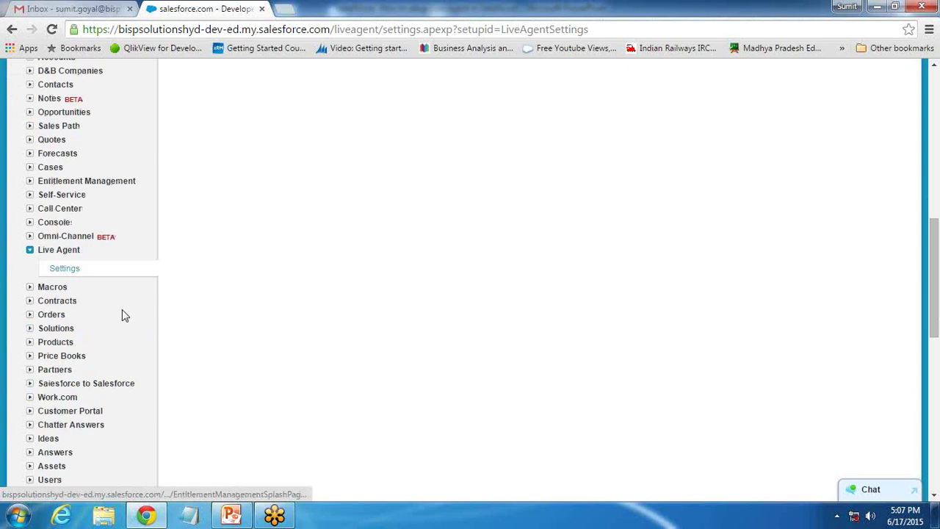
pyautogui.click(65, 270)
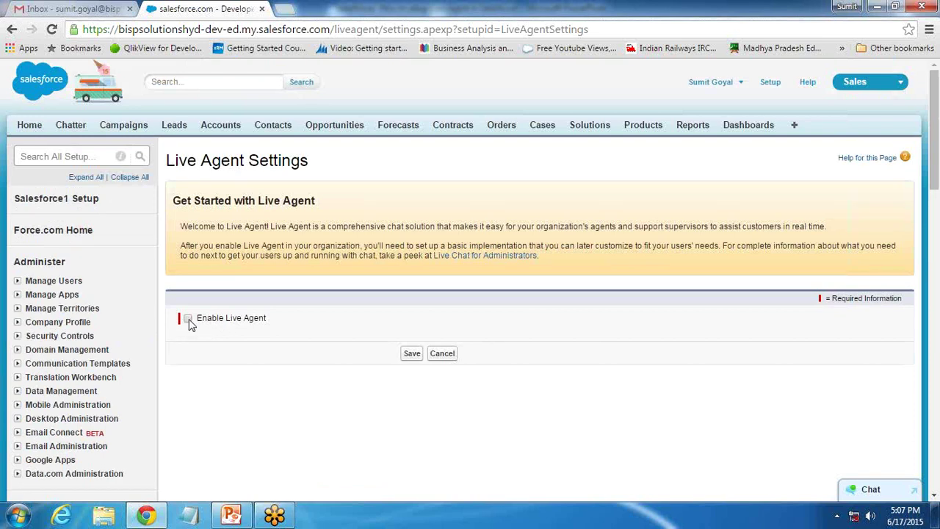
pyautogui.click(410, 355)
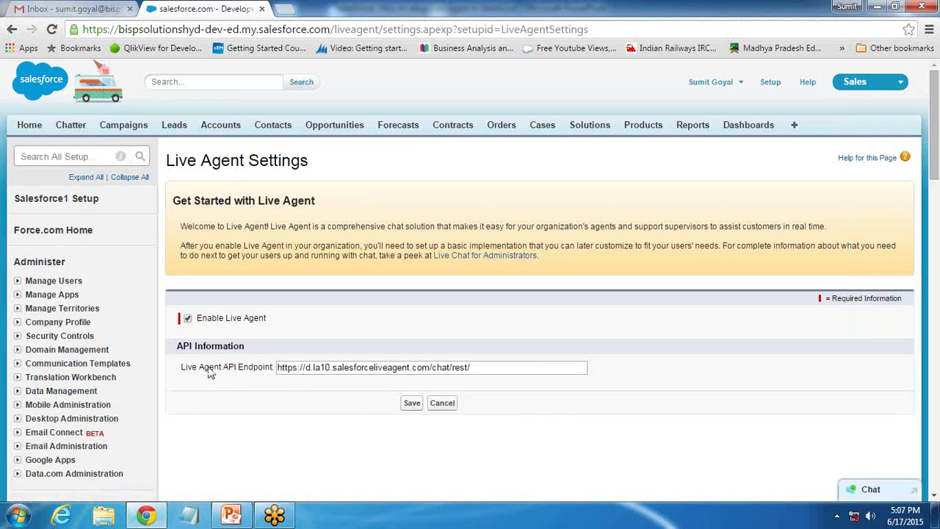
pyautogui.moveTo(474, 372); pyautogui.dragTo(270, 373)
pyautogui.click(292, 428)
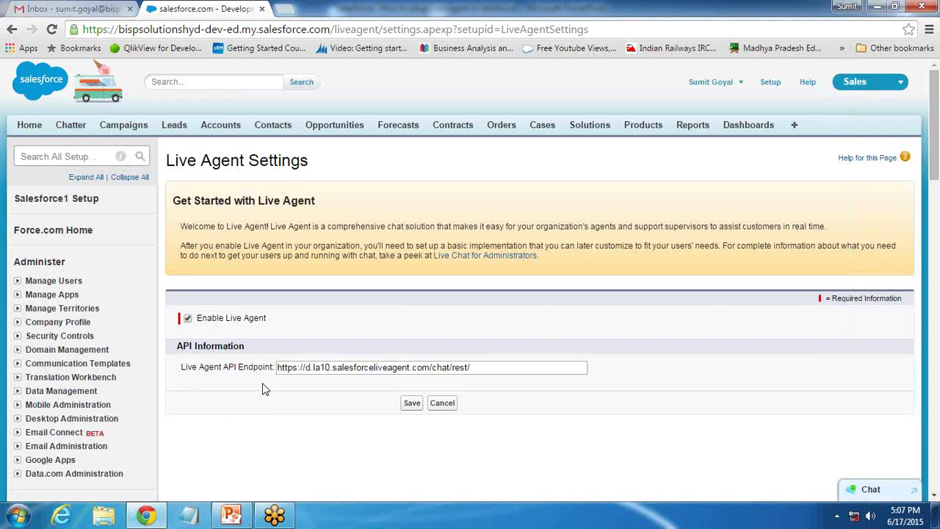
pyautogui.click(412, 403)
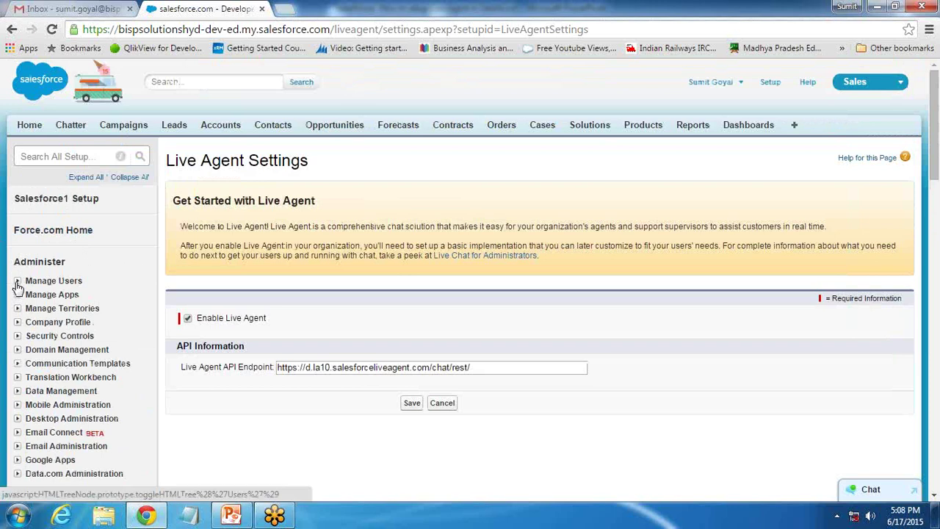
# Step: Open the detail page of the System Administrator user from the All Users list under Manage Users
pyautogui.click(17, 282)
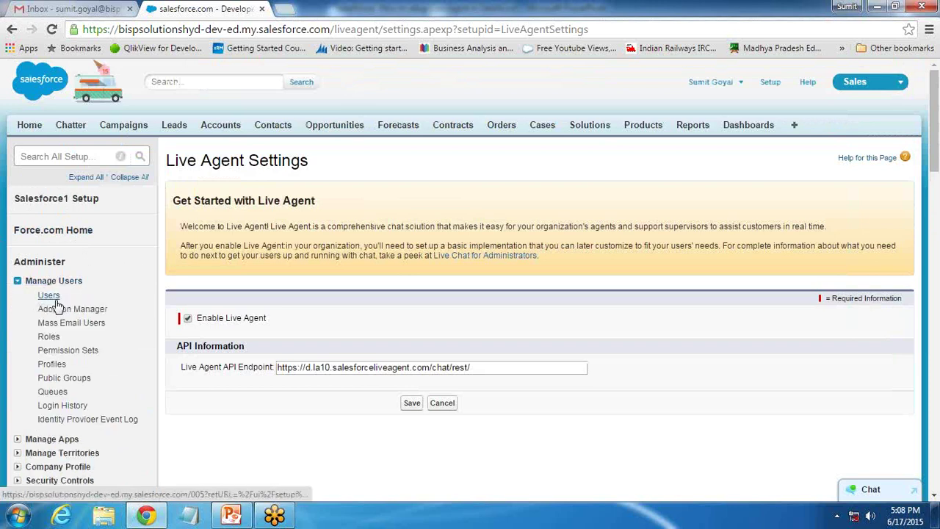
pyautogui.click(49, 297)
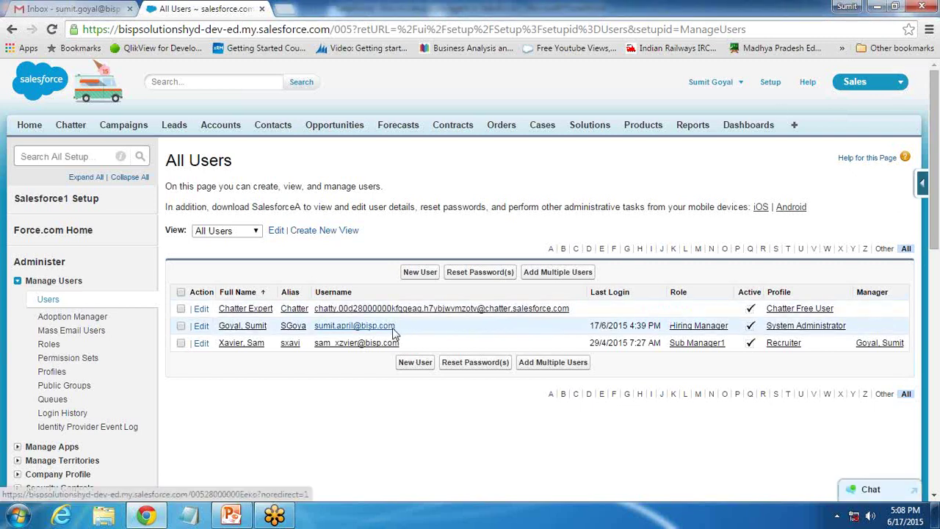
pyautogui.moveTo(411, 331); pyautogui.dragTo(312, 330)
pyautogui.click(332, 366)
pyautogui.click(338, 328)
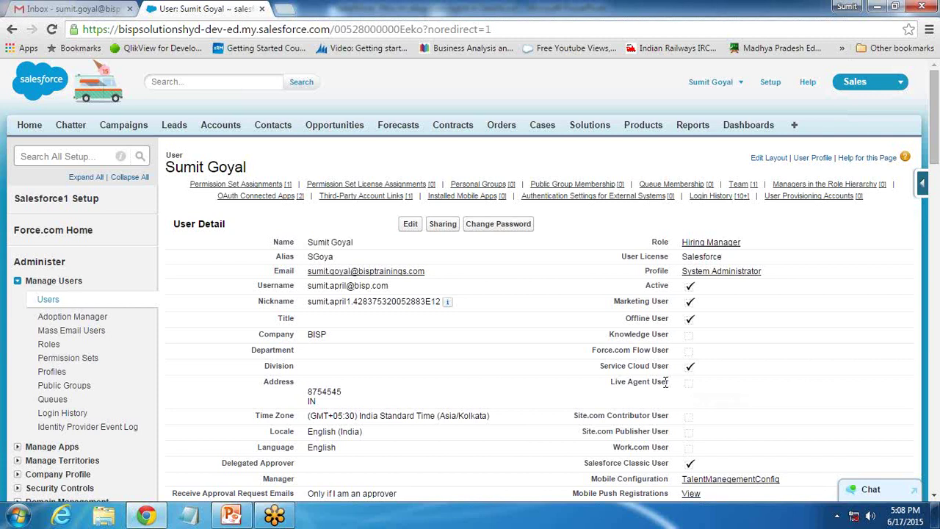
pyautogui.moveTo(308, 242); pyautogui.dragTo(350, 243)
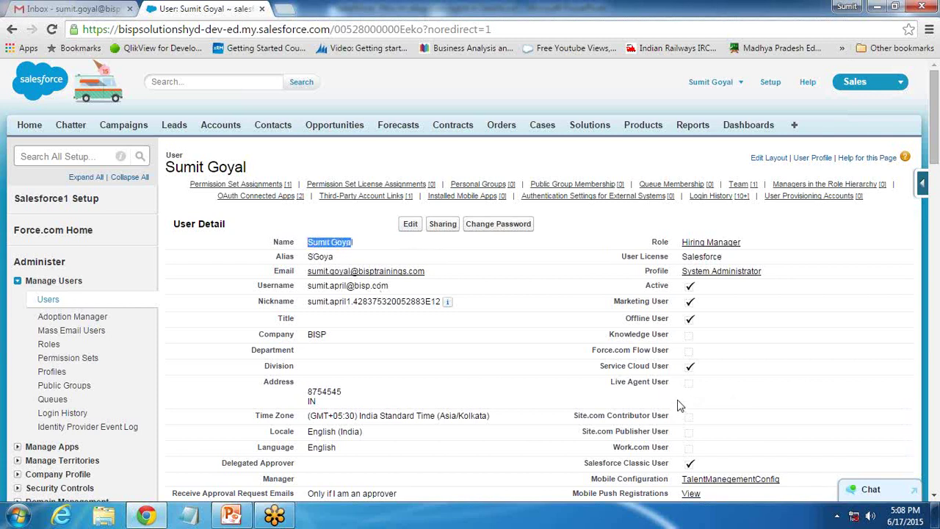
# Step: Edit the user record to enable the Live Agent User option and save it
pyautogui.click(410, 225)
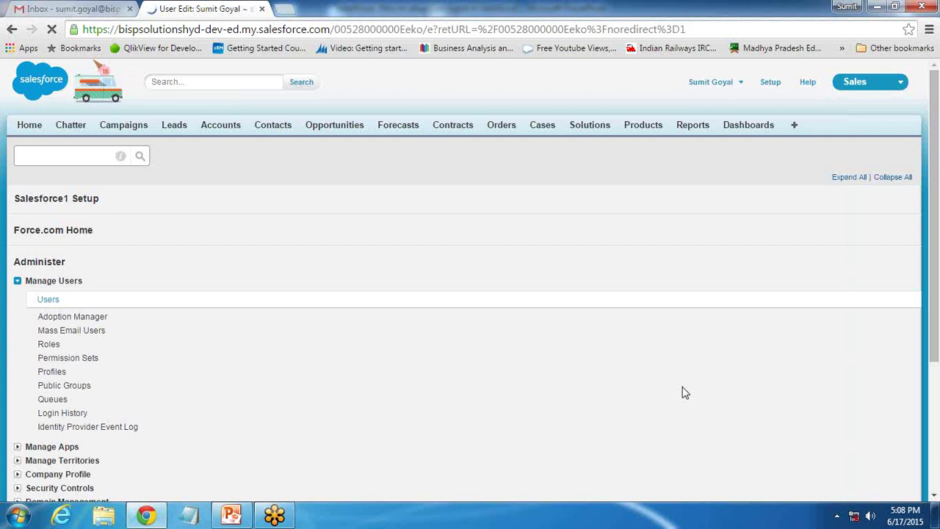
pyautogui.scroll(-3, 682, 393)
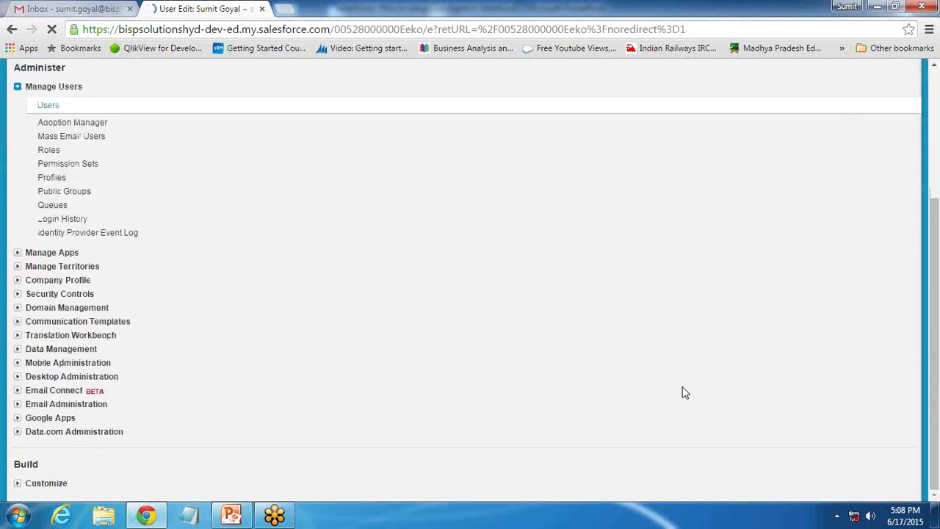
pyautogui.scroll(2, 682, 393)
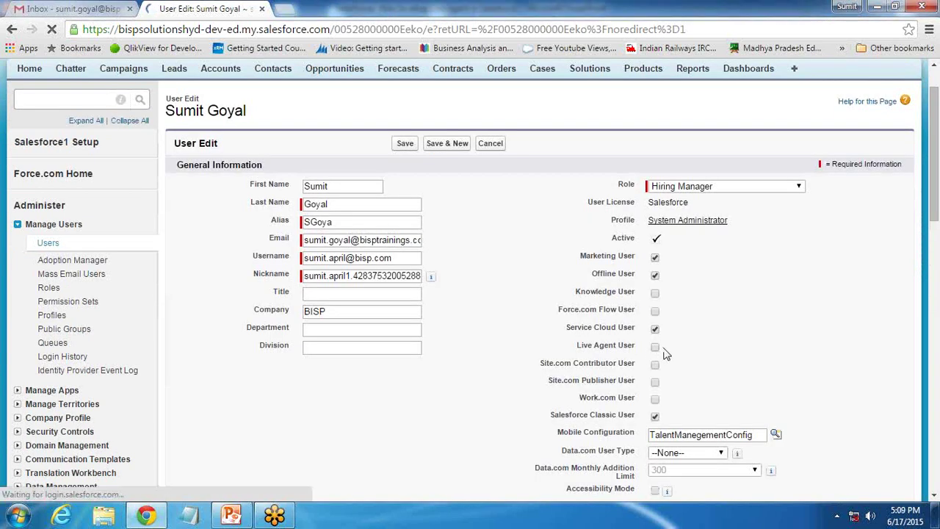
pyautogui.click(407, 143)
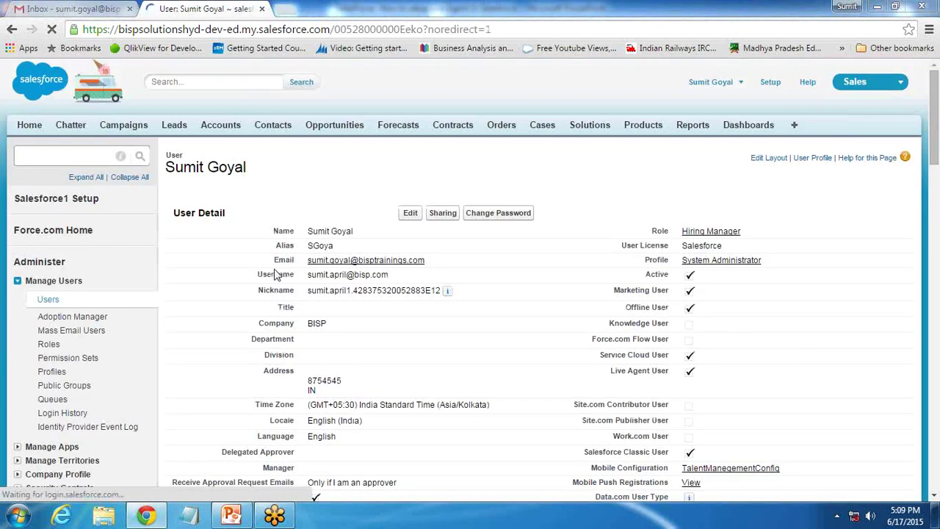
# Step: Reopen the Live Agent Settings page under Customize and review the Live Agent setup entries
pyautogui.scroll(-6, 195, 279)
pyautogui.scroll(3, 29, 183)
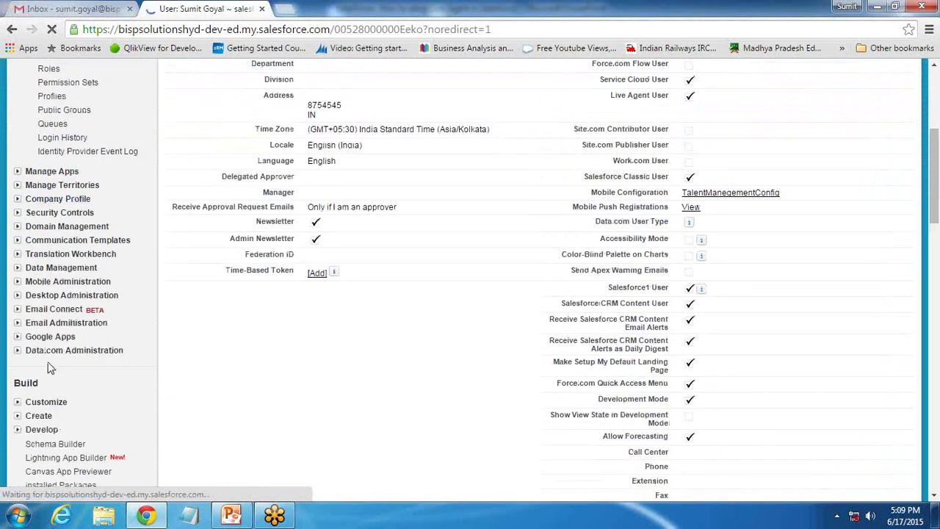
pyautogui.click(17, 402)
pyautogui.scroll(-3, 61, 324)
pyautogui.scroll(-2, 62, 331)
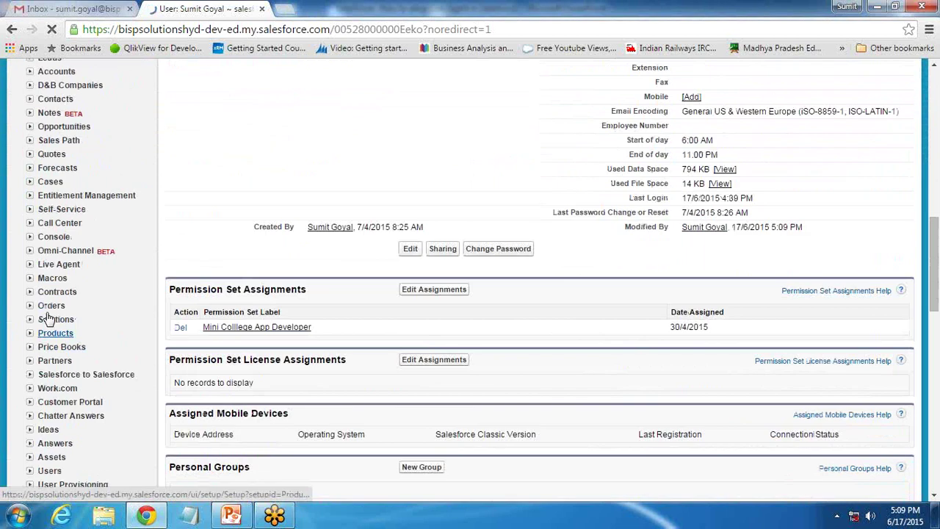
pyautogui.click(30, 264)
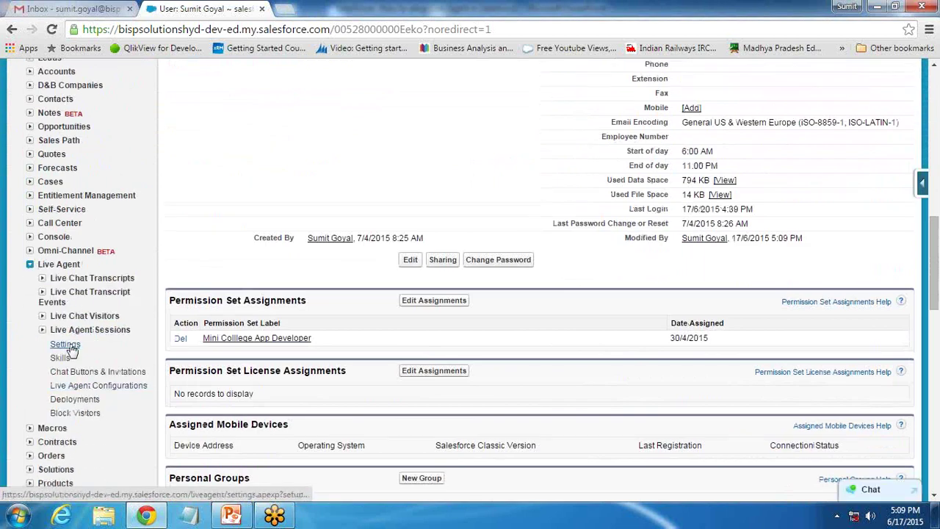
pyautogui.click(64, 346)
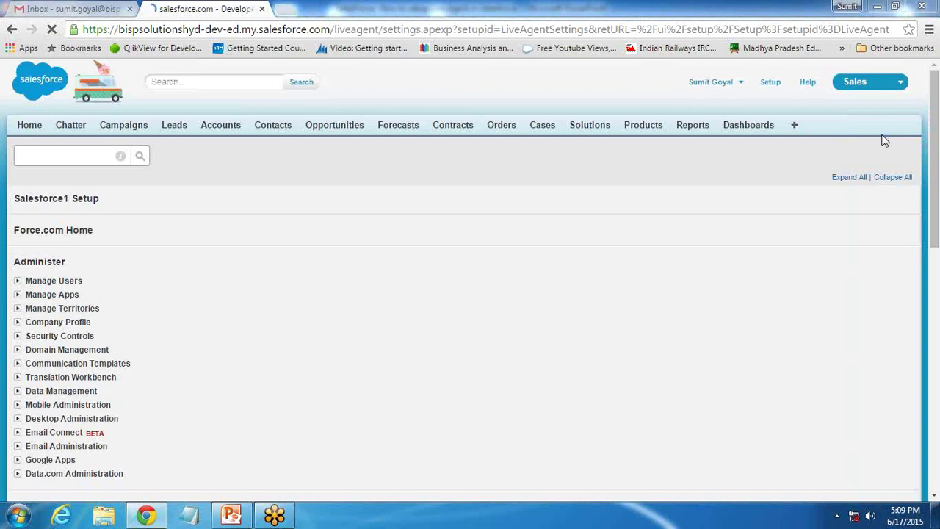
pyautogui.scroll(-2, 342, 347)
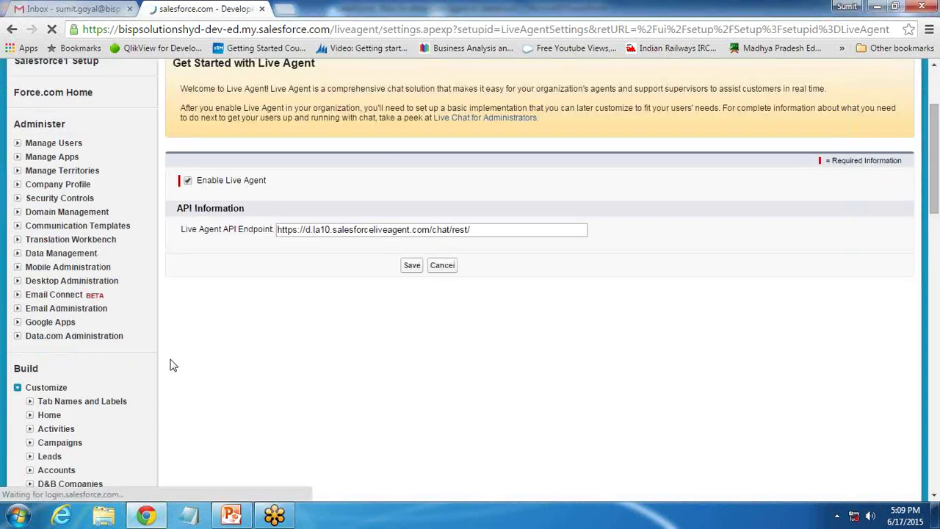
pyautogui.scroll(-6, 173, 366)
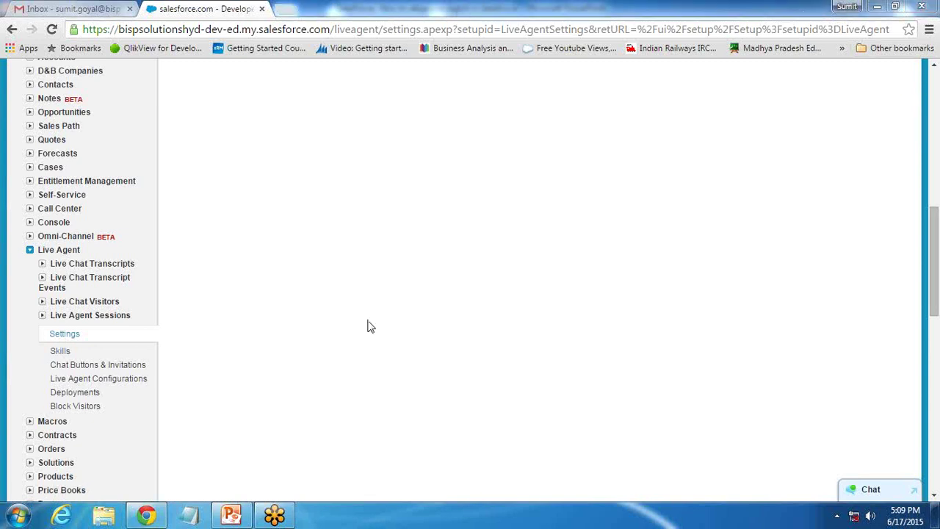
# Step: View the live_chat_offline and onlinechat button images in the live agent folder on the desktop
pyautogui.click(877, 7)
pyautogui.click(877, 7)
pyautogui.doubleClick(437, 21)
pyautogui.doubleClick(148, 72)
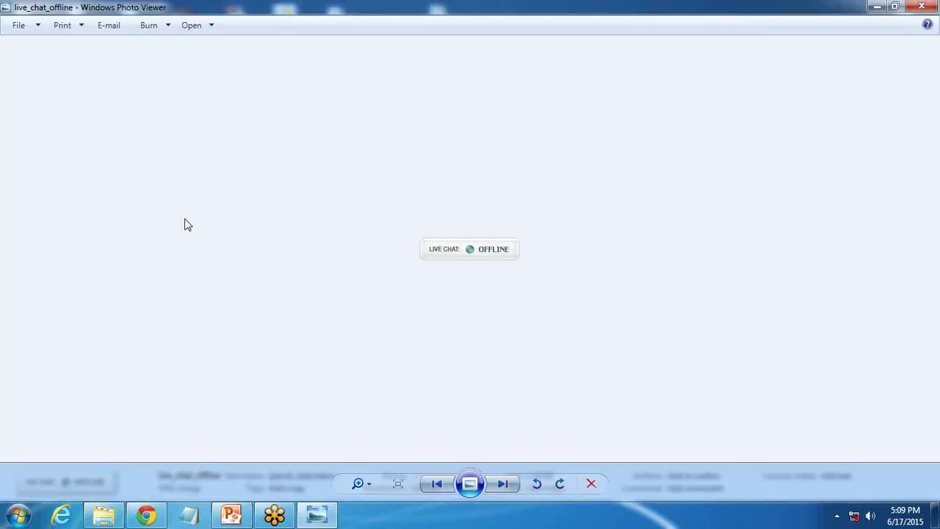
pyautogui.click(923, 8)
pyautogui.doubleClick(245, 91)
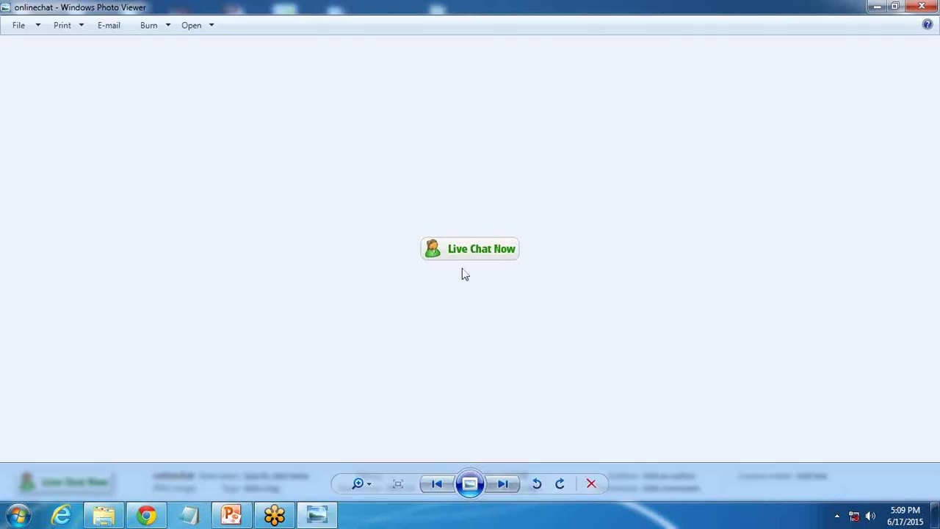
pyautogui.click(924, 7)
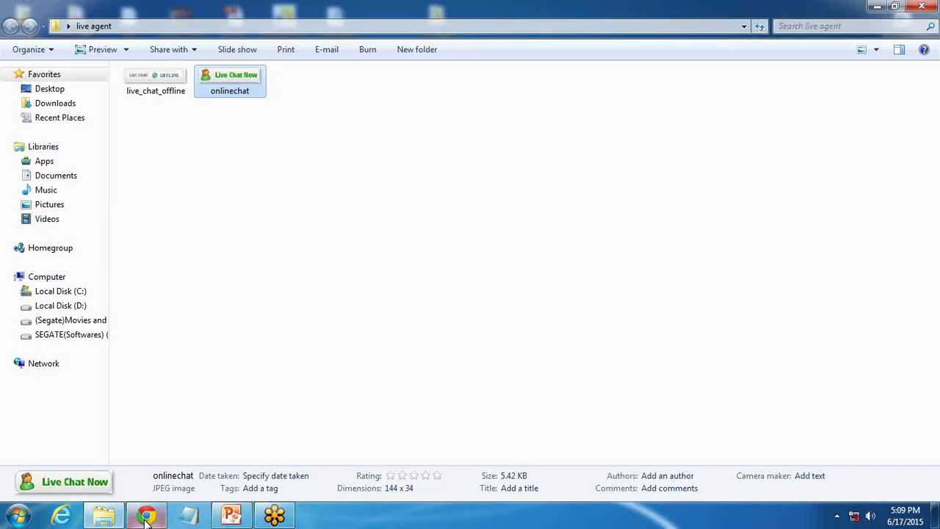
# Step: Switch back to Salesforce in Chrome, find Static Resources in Setup and review the onlinechatbutton and offlinechatbutton entries
pyautogui.click(146, 515)
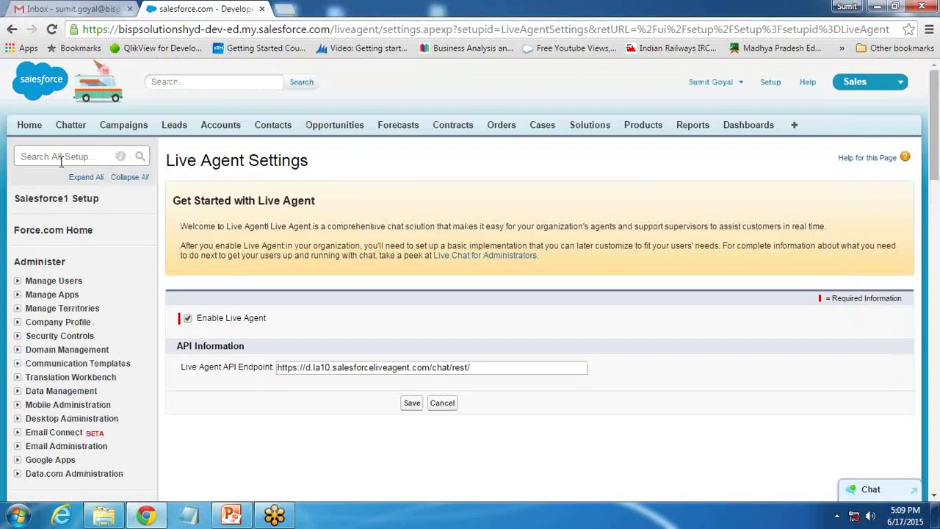
pyautogui.click(65, 155)
pyautogui.write('stat')
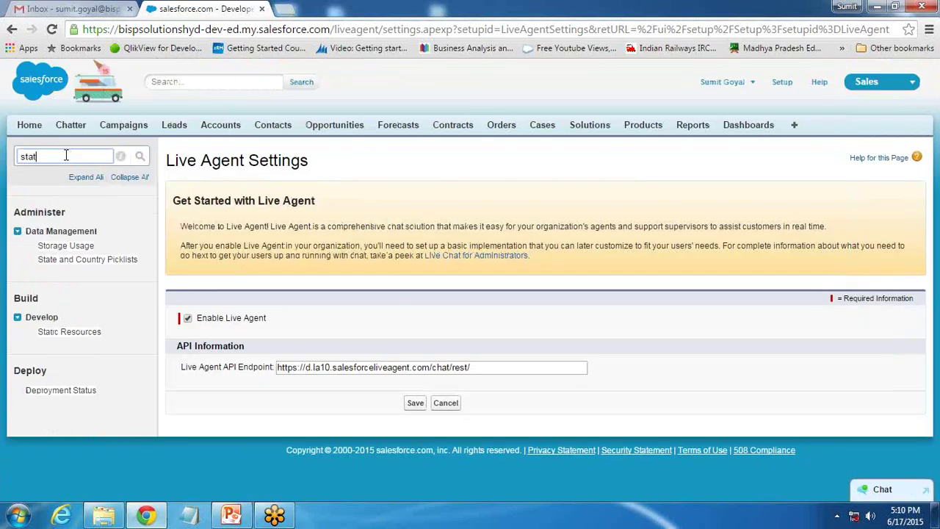
pyautogui.click(61, 322)
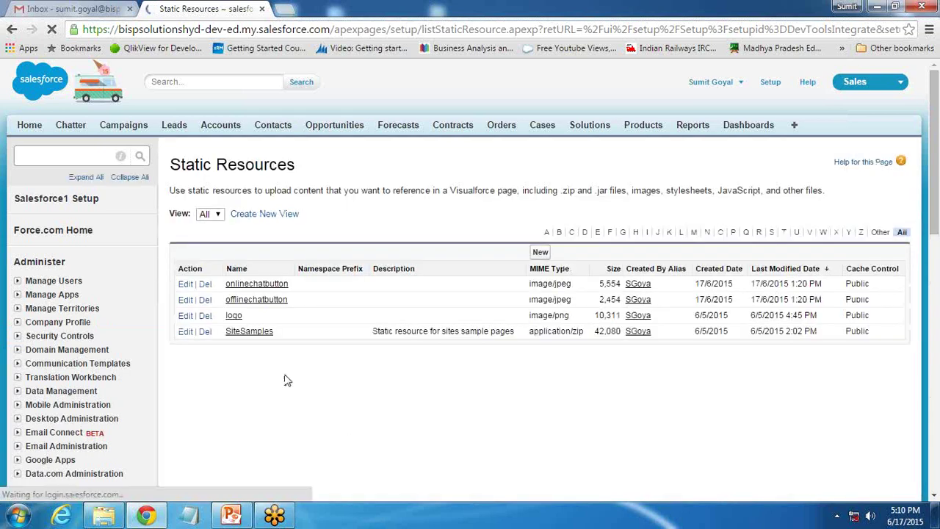
pyautogui.moveTo(292, 303); pyautogui.dragTo(227, 301)
pyautogui.moveTo(311, 287); pyautogui.dragTo(228, 279)
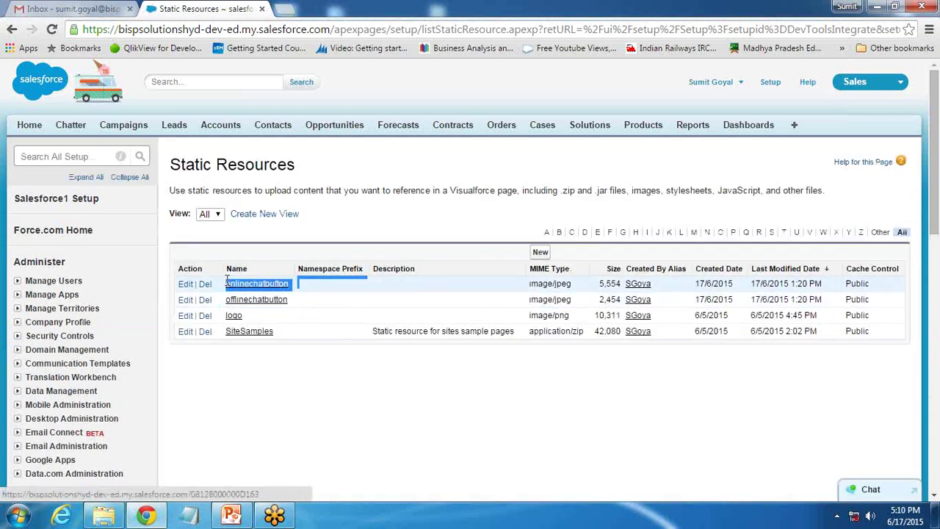
pyautogui.click(275, 407)
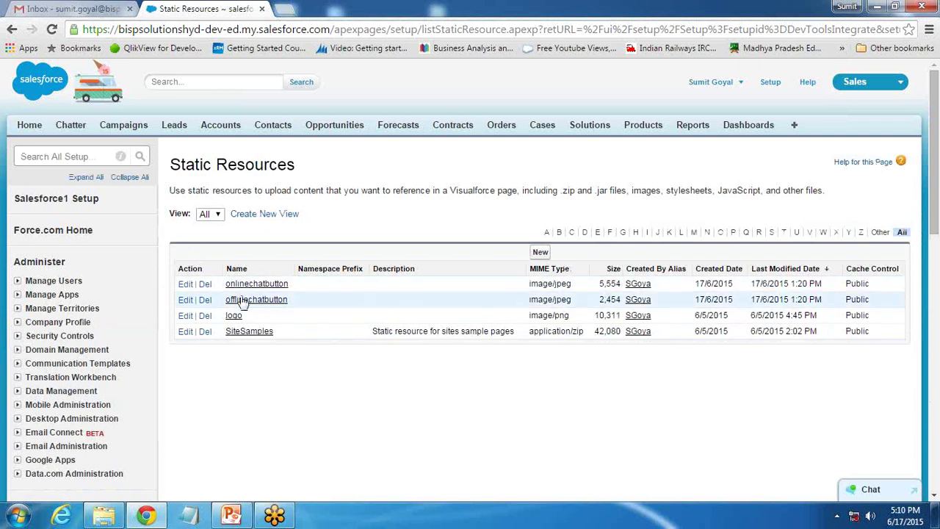
# Step: Open the Live Agent Skills page under Customize and start creating a new skill
pyautogui.scroll(-5, 234, 398)
pyautogui.scroll(-4, 228, 396)
pyautogui.scroll(5, 228, 396)
pyautogui.click(16, 183)
pyautogui.scroll(-6, 152, 407)
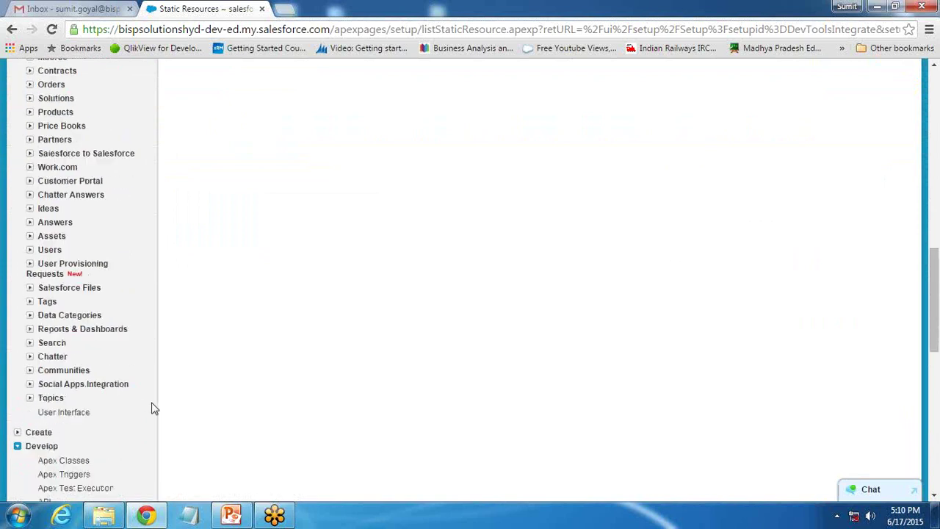
pyautogui.scroll(4, 41, 169)
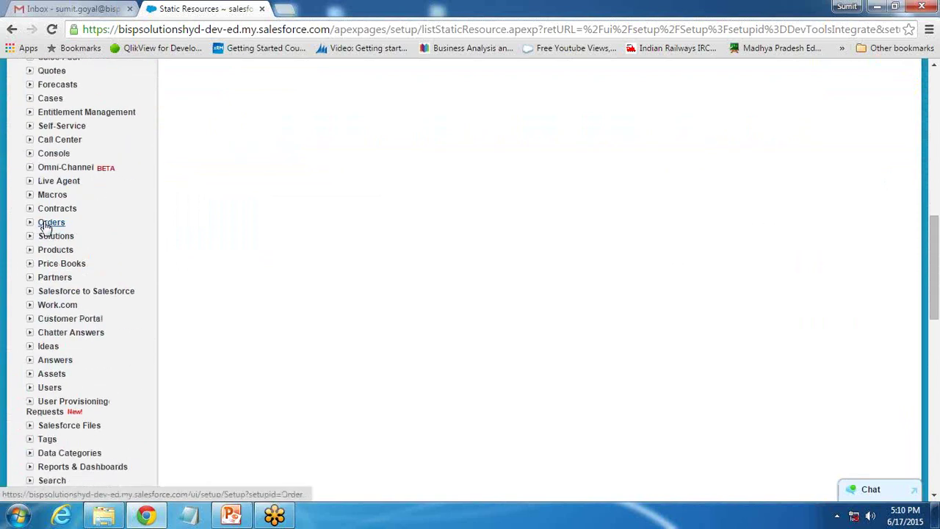
pyautogui.click(30, 181)
pyautogui.click(61, 275)
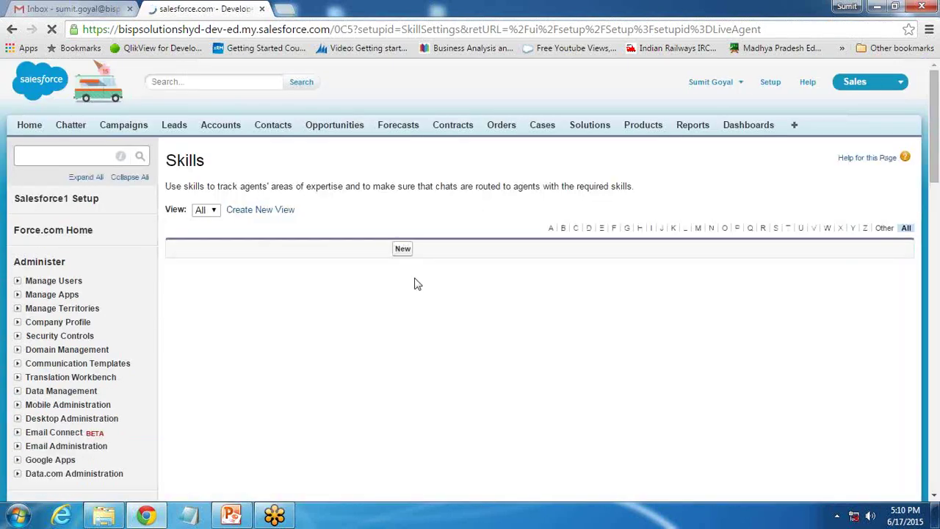
pyautogui.click(403, 250)
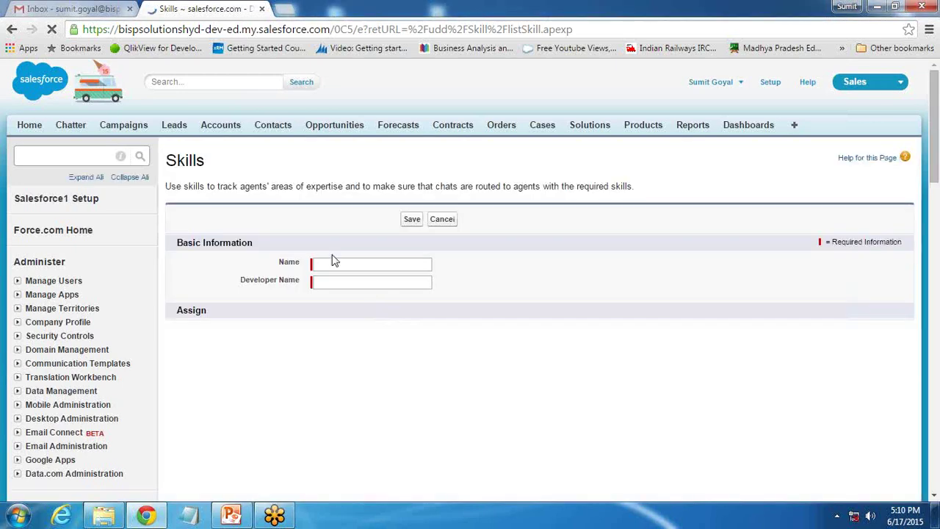
# Step: Name the new skill Bisp Service Skill Group and let the developer name fill in from it
pyautogui.click(353, 265)
pyautogui.write('Bisp')
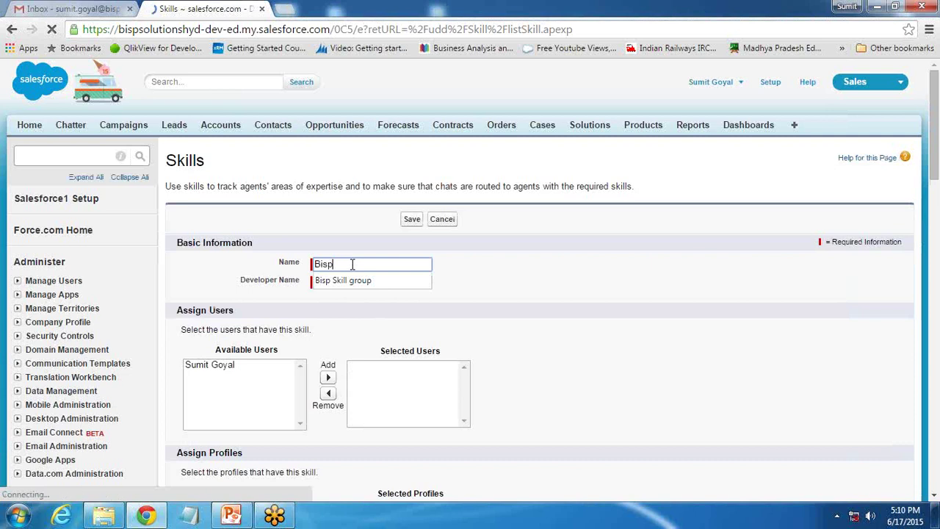
pyautogui.write(' Skill')
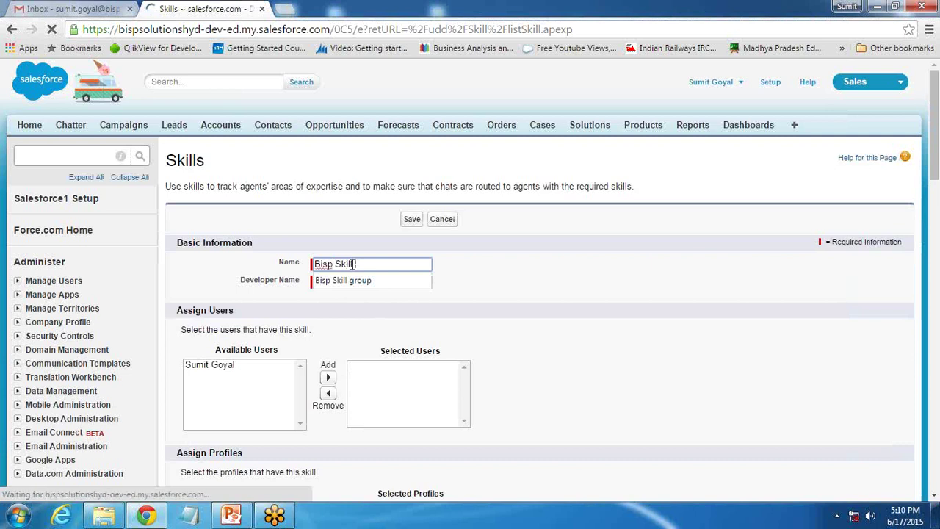
pyautogui.write(' G')
pyautogui.press('BackSpace')
pyautogui.press('BackSpace')
pyautogui.press('BackSpace')
pyautogui.press('BackSpace')
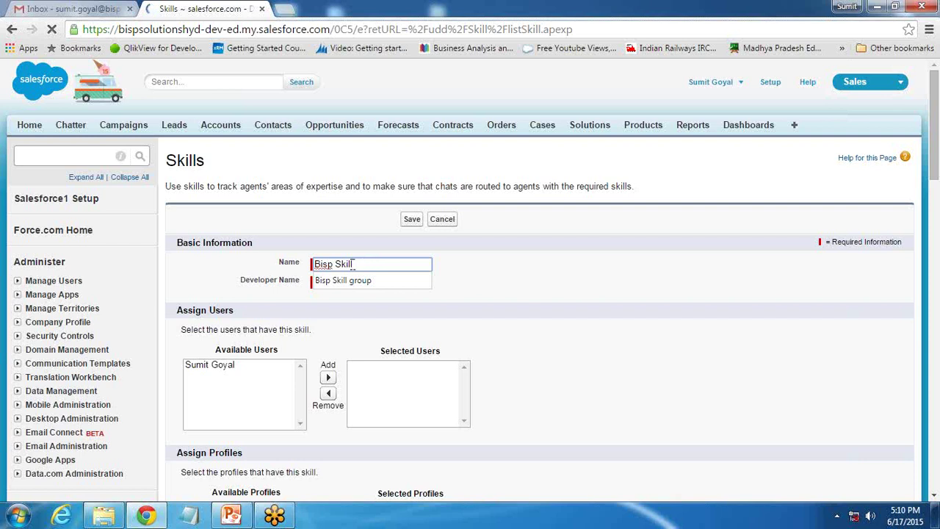
pyautogui.press('BackSpace')
pyautogui.press('BackSpace')
pyautogui.press('BackSpace')
pyautogui.press('BackSpace')
pyautogui.write('Cu')
pyautogui.press('BackSpace')
pyautogui.press('BackSpace')
pyautogui.write('Ser')
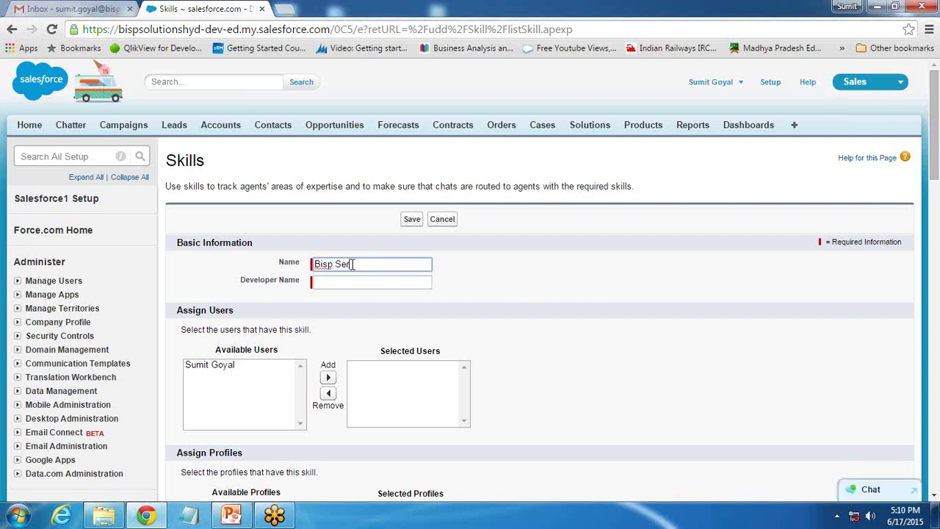
pyautogui.write('vice Skill Group')
pyautogui.press('Tab')
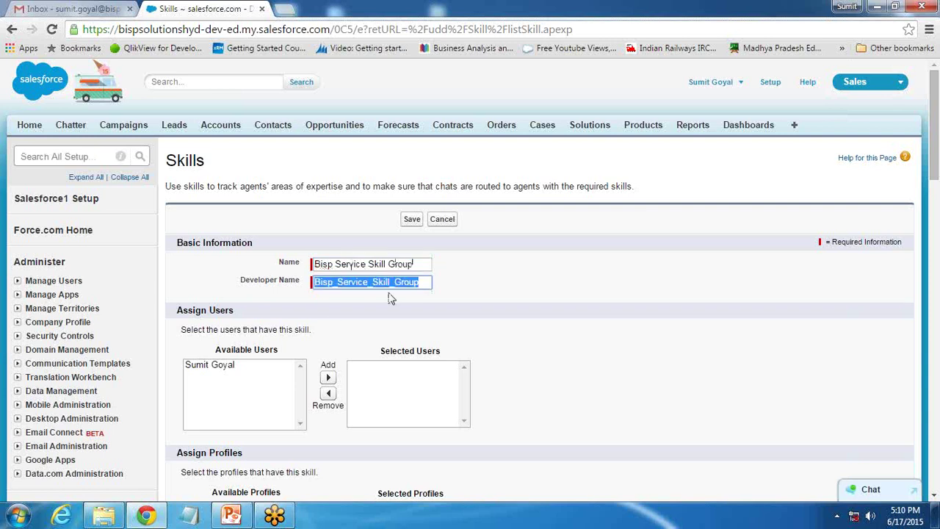
# Step: Assign the available user to the Bisp Service Skill Group skill
pyautogui.scroll(-1, 302, 335)
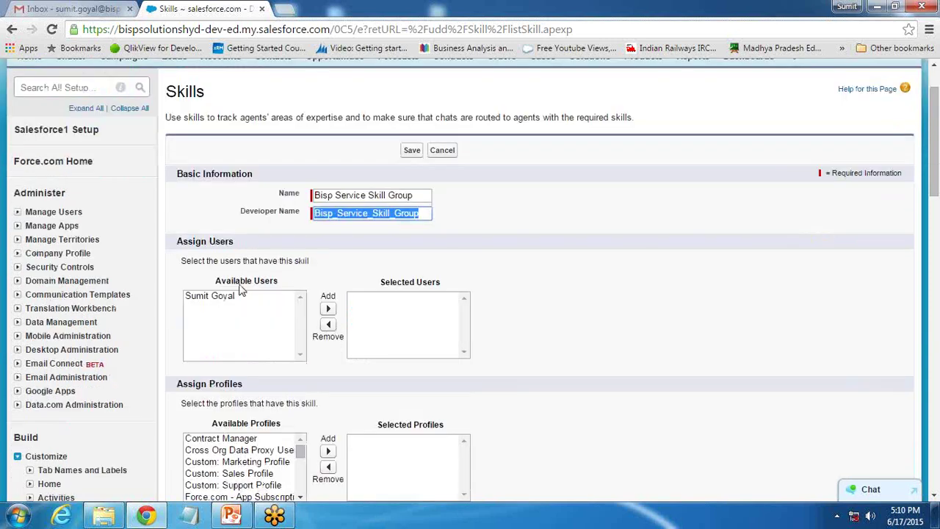
pyautogui.moveTo(176, 243); pyautogui.dragTo(234, 245)
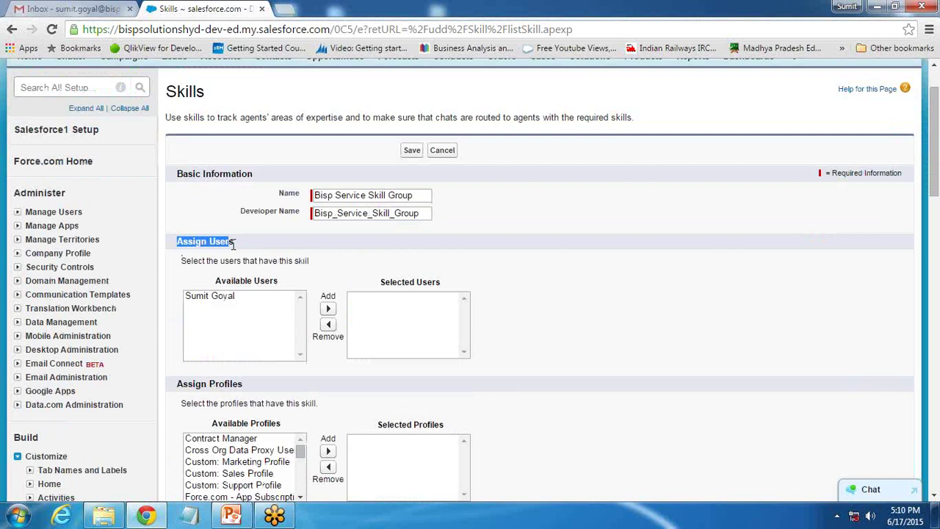
pyautogui.click(224, 297)
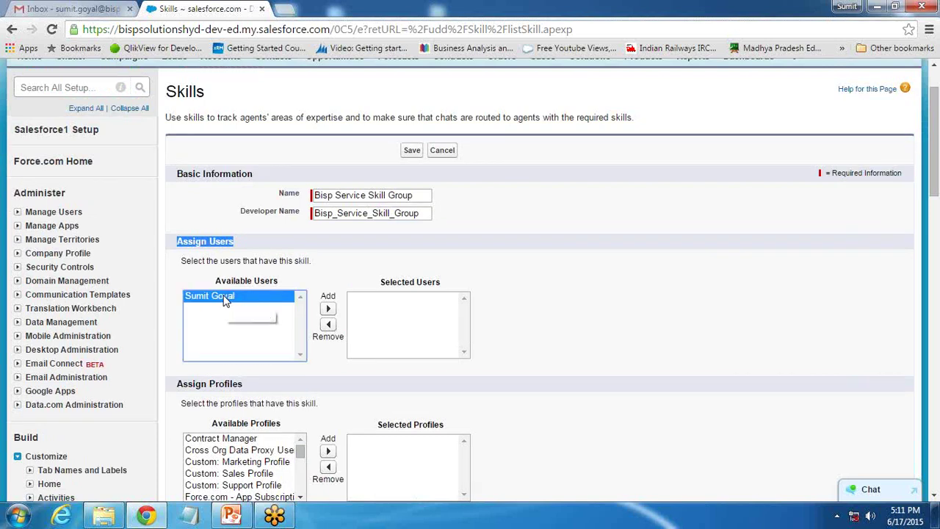
pyautogui.click(328, 309)
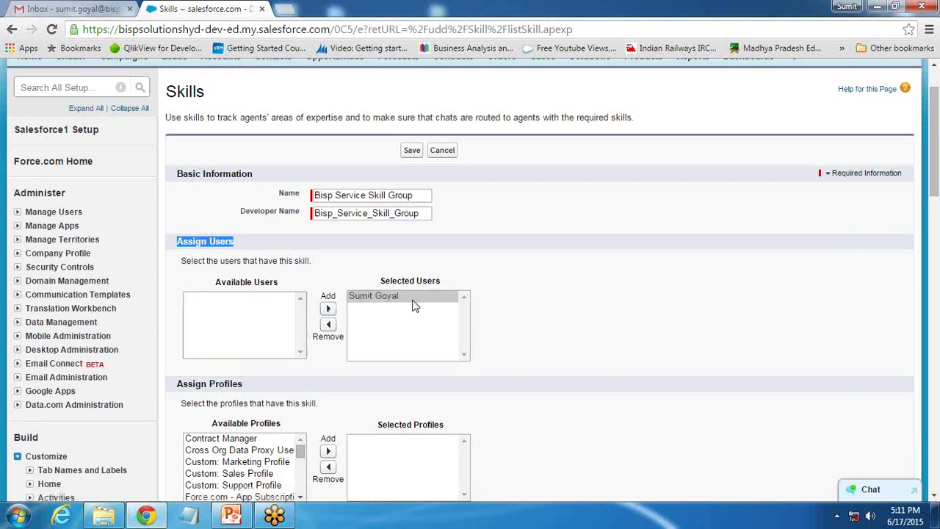
# Step: Assign all available profiles to the skill and save it
pyautogui.scroll(-3, 437, 336)
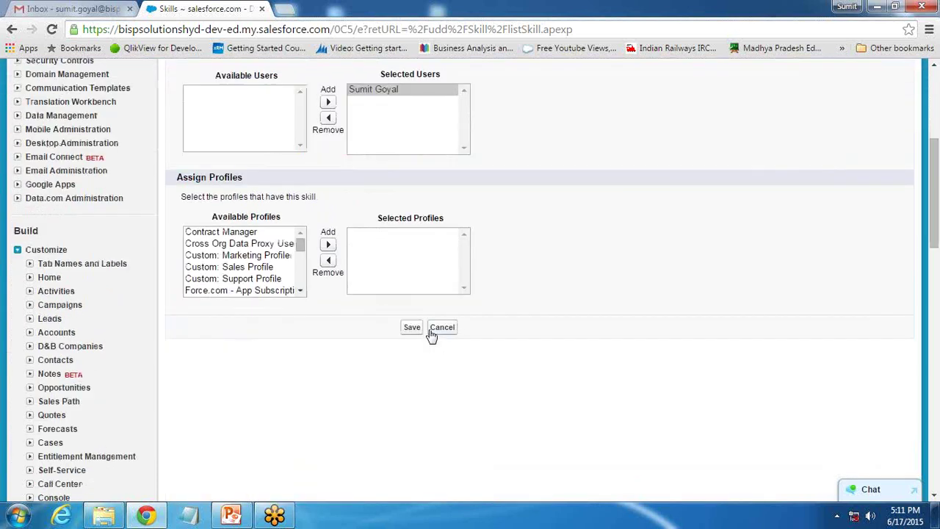
pyautogui.click(250, 270)
pyautogui.moveTo(184, 202); pyautogui.dragTo(316, 203)
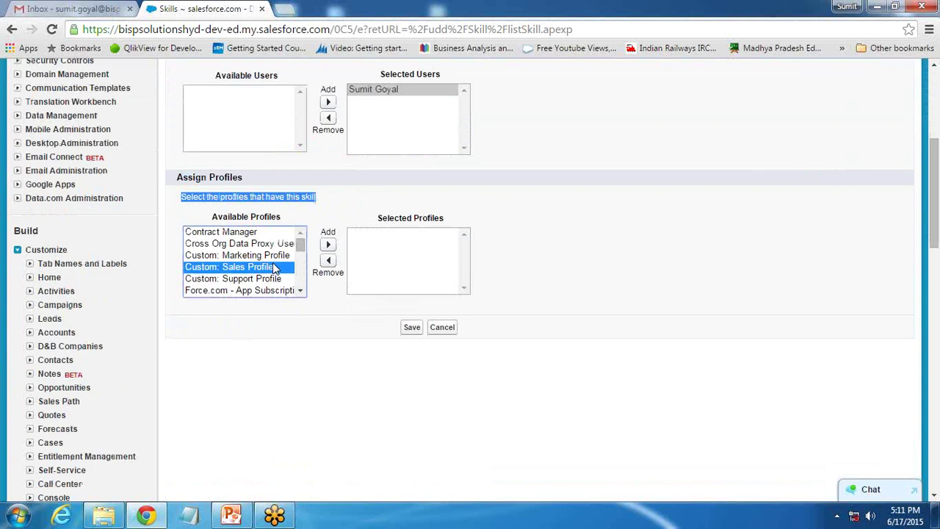
pyautogui.hotkey('ctrl', 'a')
pyautogui.click(328, 243)
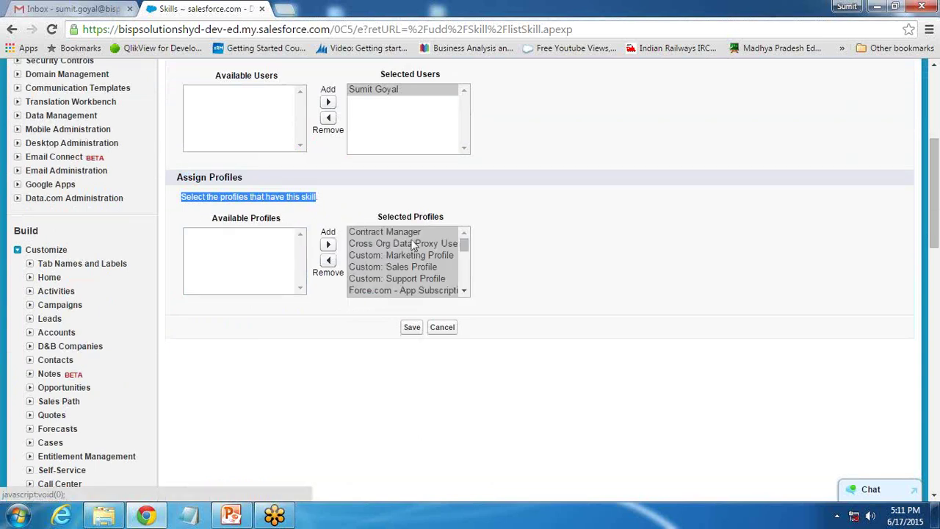
pyautogui.click(412, 328)
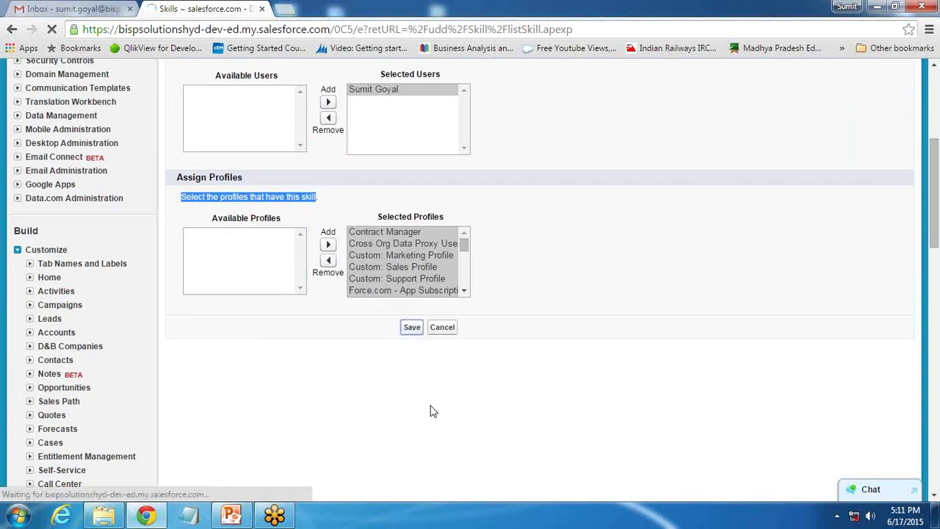
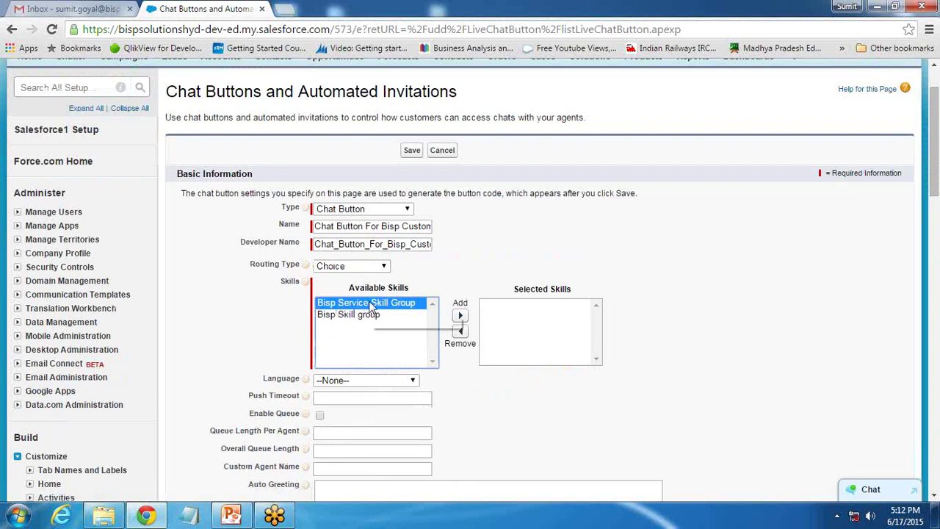
# Step: Add Bisp Service Skill Group to the chat button's selected skills and set its language to English
pyautogui.click(460, 315)
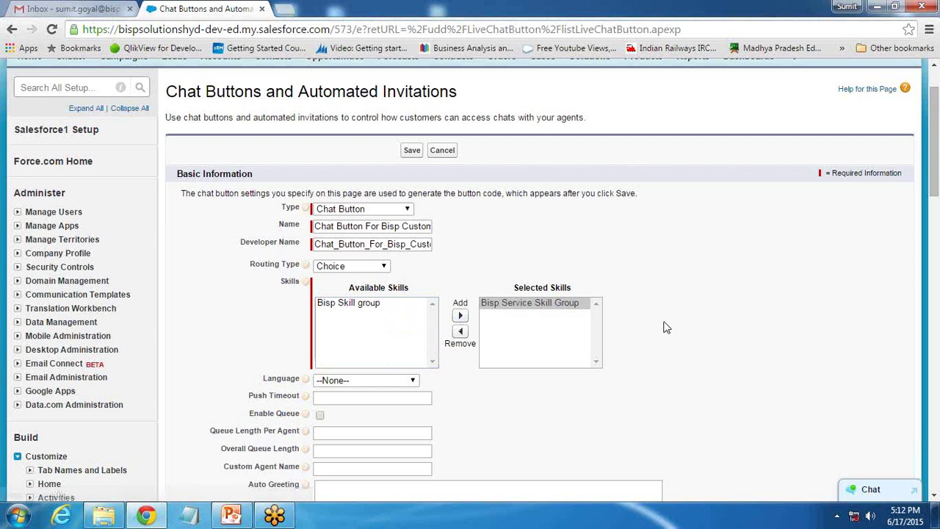
pyautogui.scroll(-2, 665, 327)
pyautogui.click(360, 247)
pyautogui.click(348, 265)
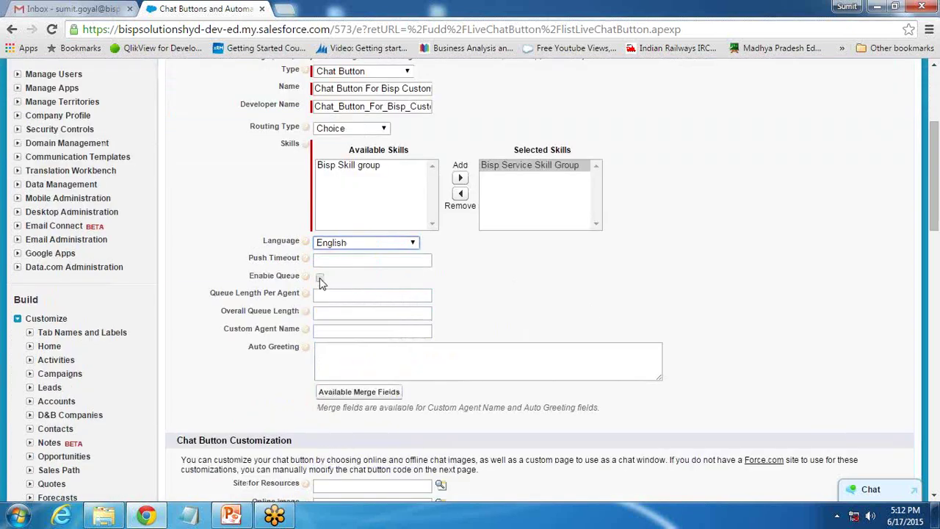
# Step: Enable the queue for the chat button and enter the auto greeting "Welcome to Bisp Chat Service"
pyautogui.moveTo(306, 279)
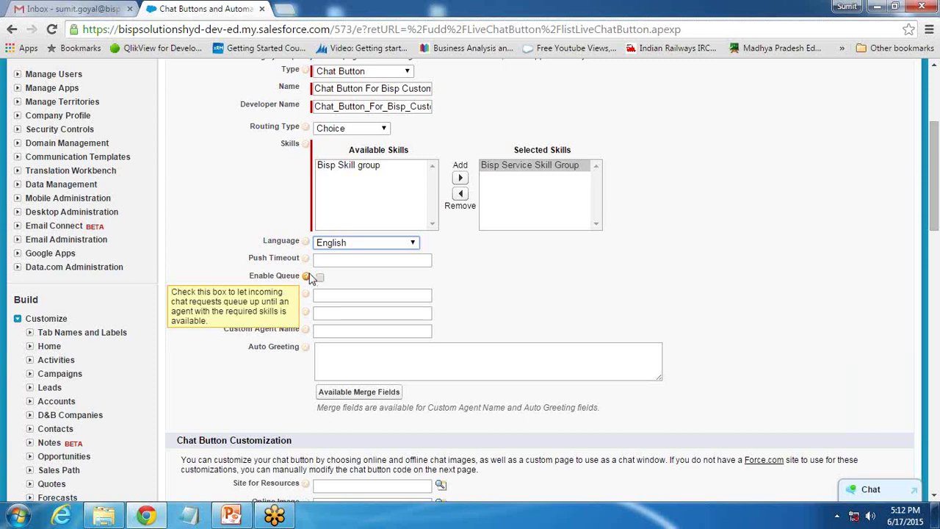
pyautogui.click(730, 291)
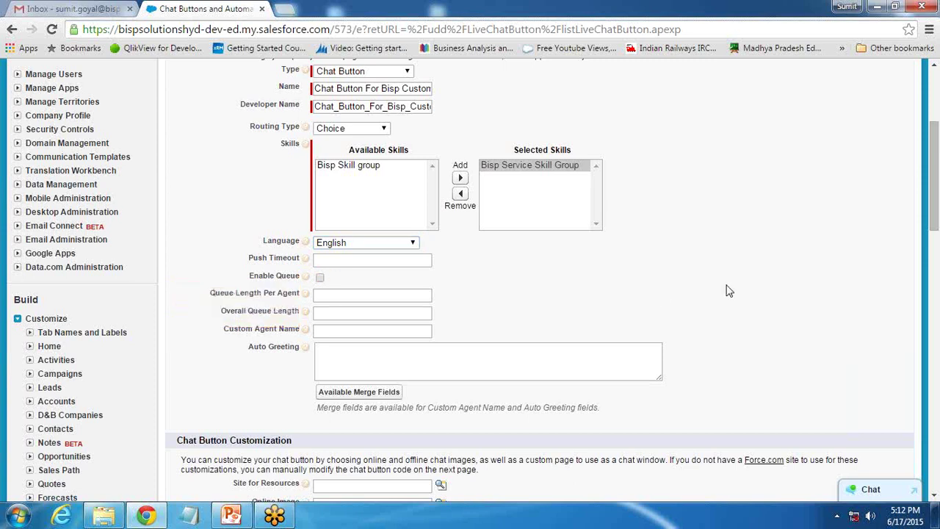
pyautogui.click(321, 279)
pyautogui.click(392, 367)
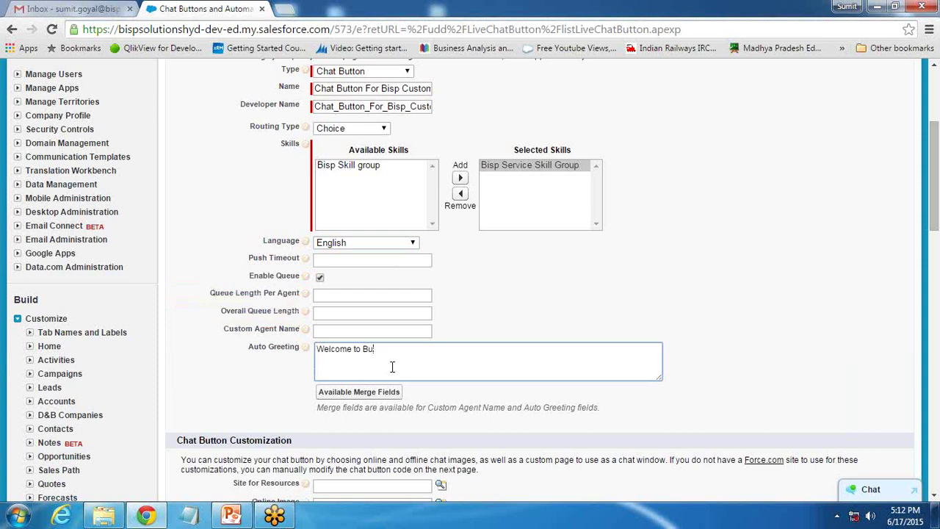
pyautogui.write('Welcome to Bisp Ser')
pyautogui.moveTo(431, 349); pyautogui.dragTo(317, 351)
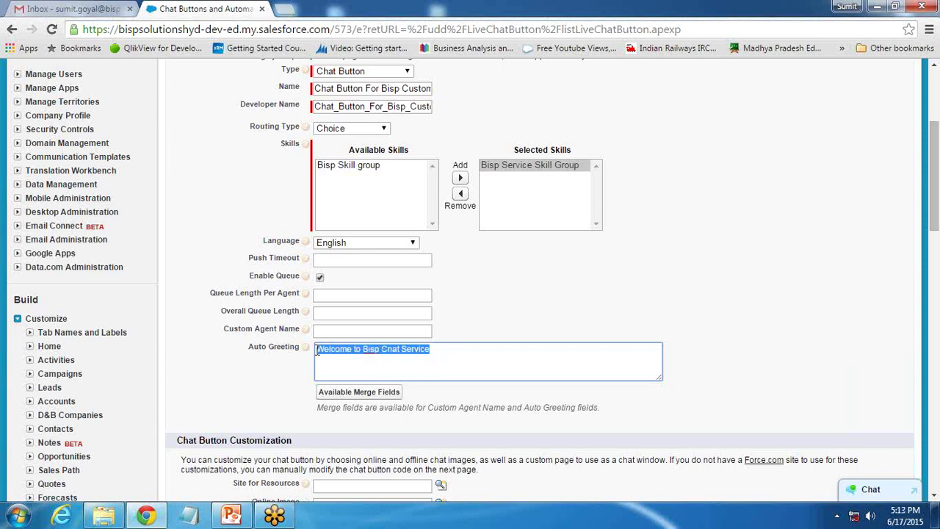
pyautogui.click(364, 371)
pyautogui.moveTo(432, 350)
pyautogui.mouseDown()
pyautogui.moveTo(318, 351)
pyautogui.moveTo(440, 351)
pyautogui.mouseUp()
pyautogui.click(742, 353)
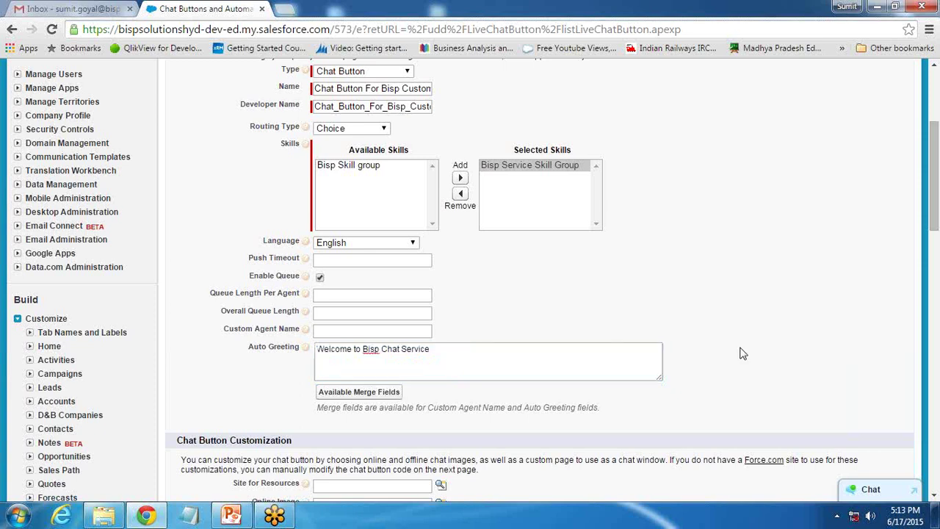
# Step: In the chat button customization, choose onlinechatbutton as the online image and offlinechatbutton as the offline image
pyautogui.scroll(-3, 713, 378)
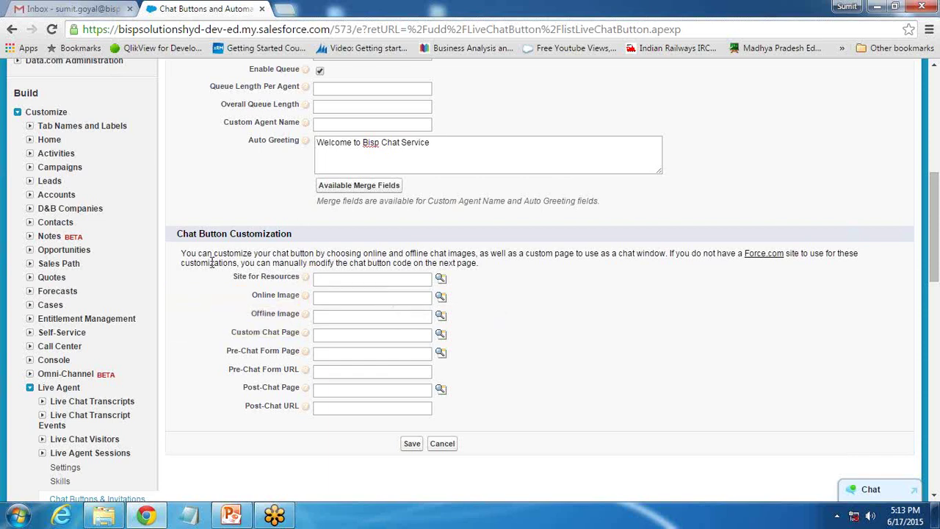
pyautogui.moveTo(193, 254); pyautogui.dragTo(448, 255)
pyautogui.click(441, 297)
pyautogui.moveTo(398, 183); pyautogui.dragTo(500, 78)
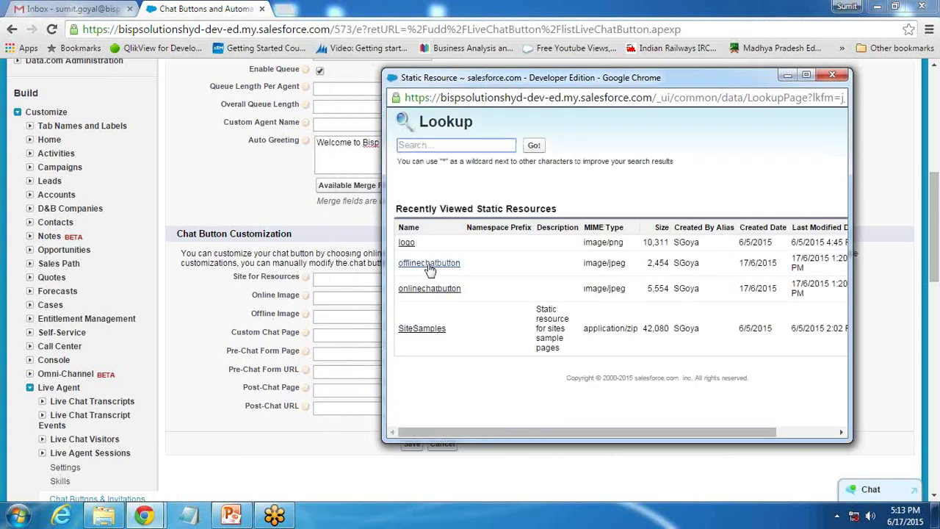
pyautogui.click(430, 289)
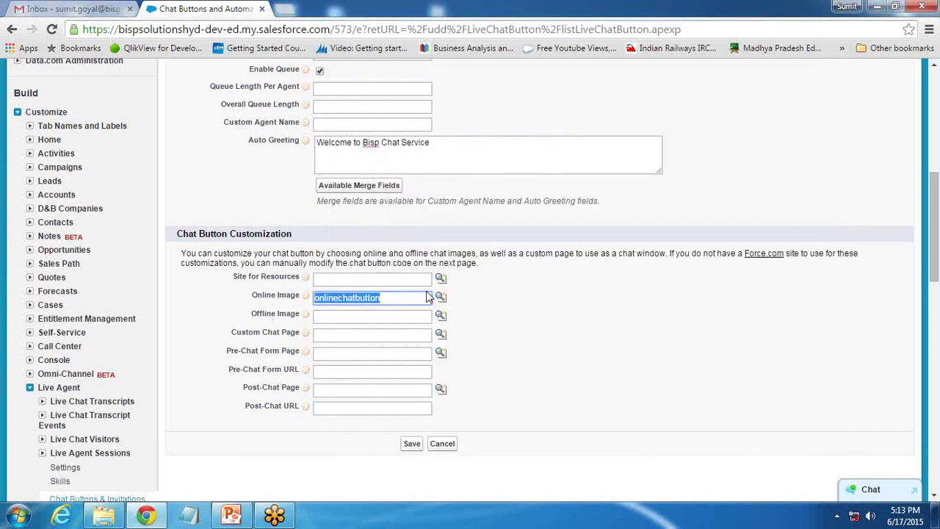
pyautogui.click(441, 315)
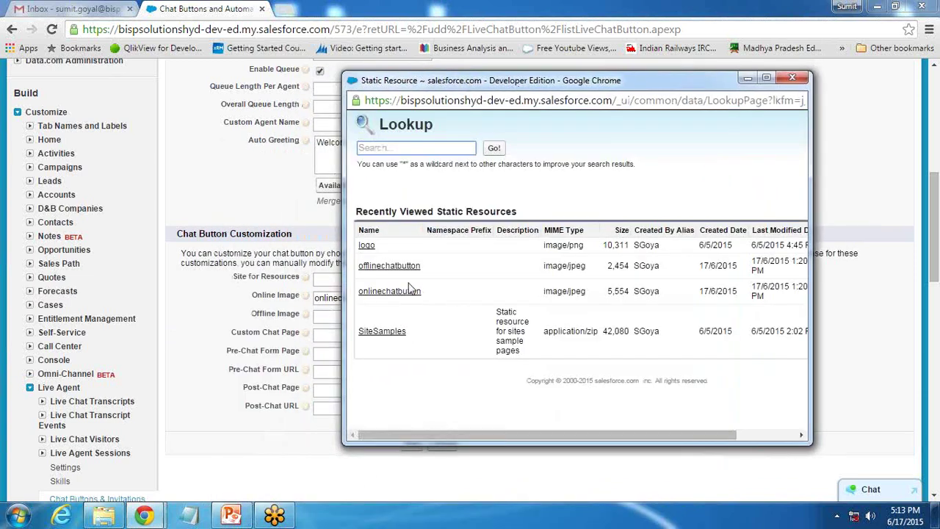
pyautogui.click(390, 266)
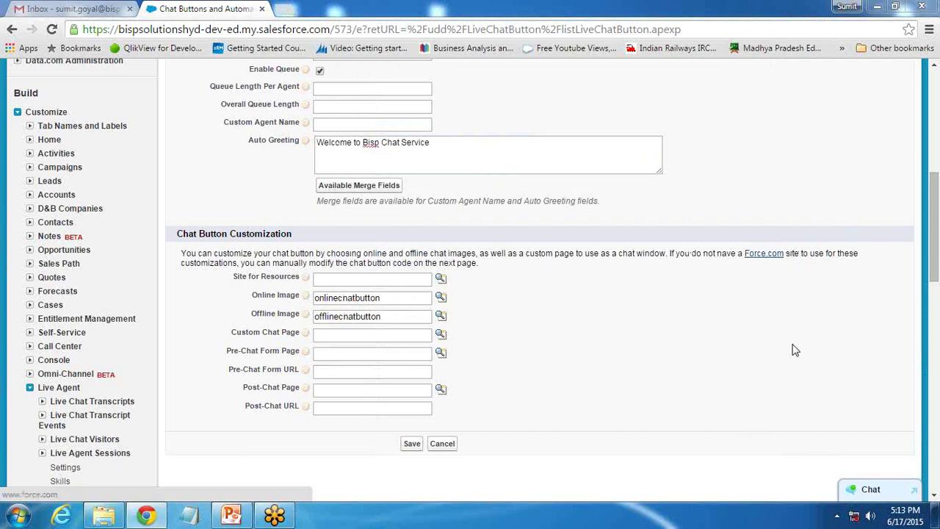
# Step: Choose New Candidate Registration as the site for resources and try to save the chat button
pyautogui.moveTo(232, 277); pyautogui.dragTo(300, 277)
pyautogui.click(550, 319)
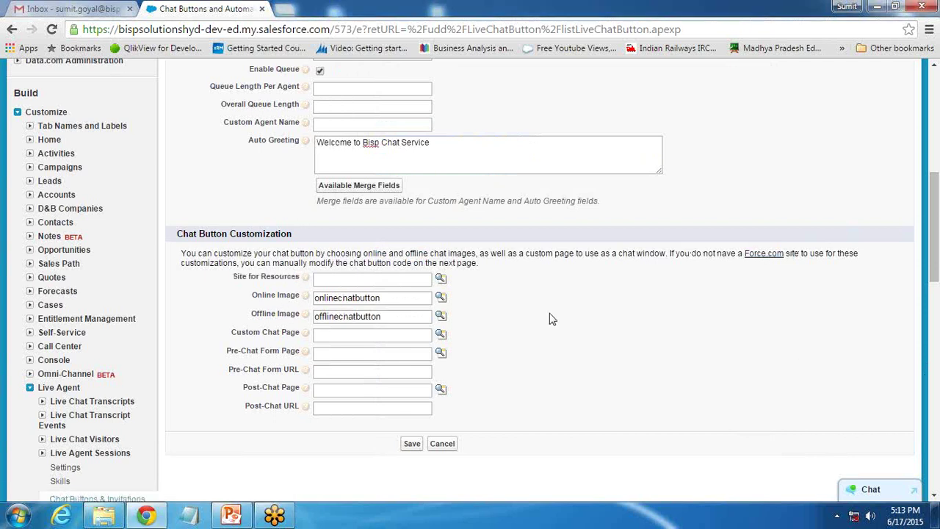
pyautogui.click(441, 279)
pyautogui.moveTo(412, 188); pyautogui.dragTo(433, 110)
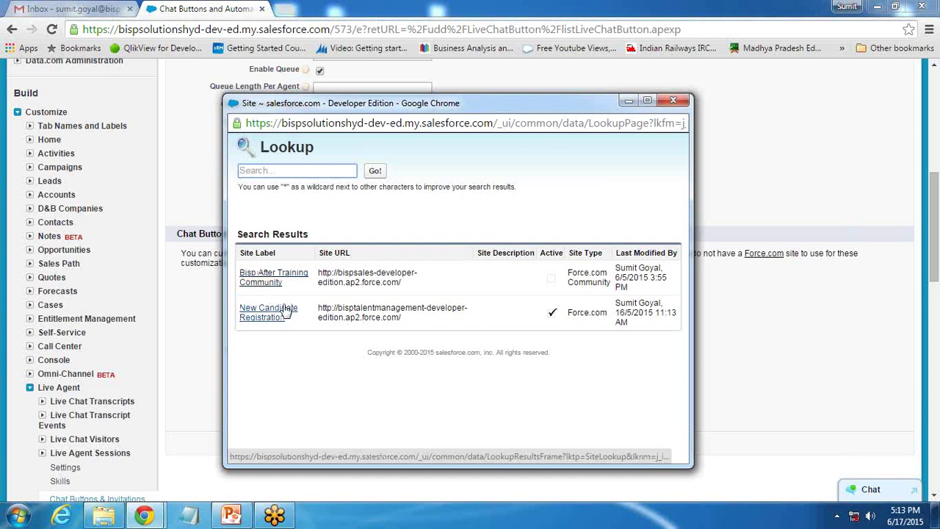
pyautogui.moveTo(409, 327); pyautogui.dragTo(338, 274)
pyautogui.click(346, 398)
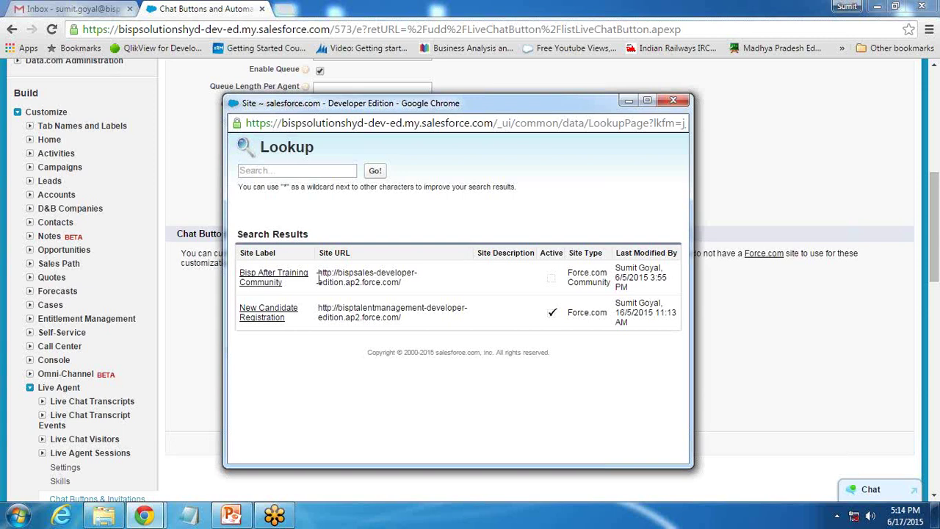
pyautogui.click(263, 314)
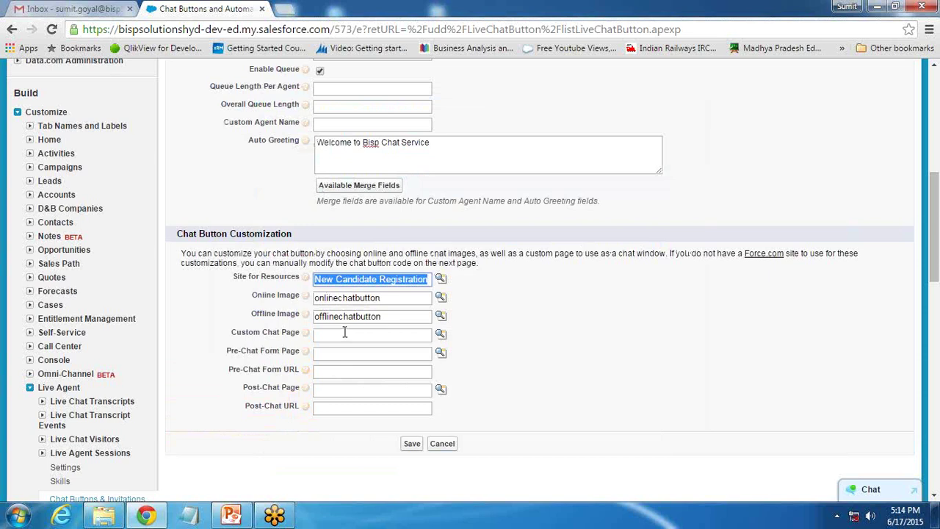
pyautogui.click(413, 445)
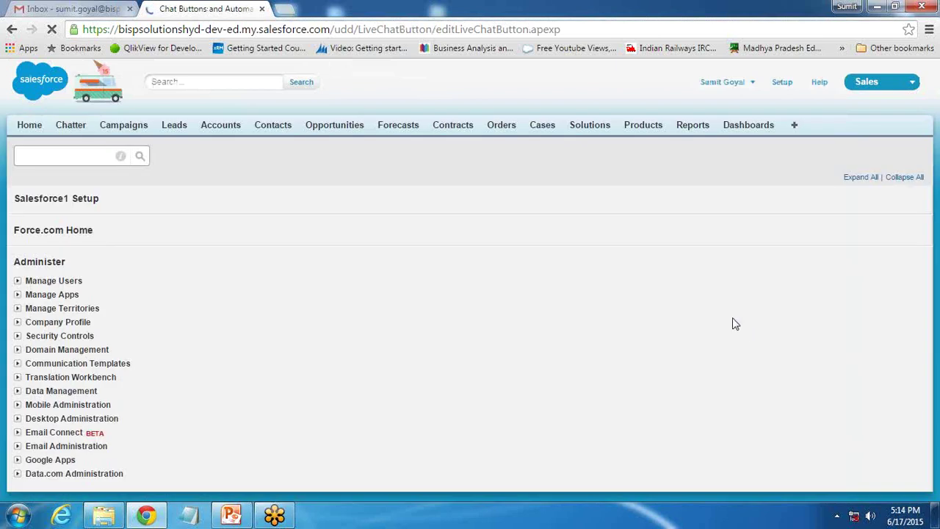
# Step: Set the overall queue length to 2, save the chat button and bring up its generated chat button code
pyautogui.scroll(-8, 360, 379)
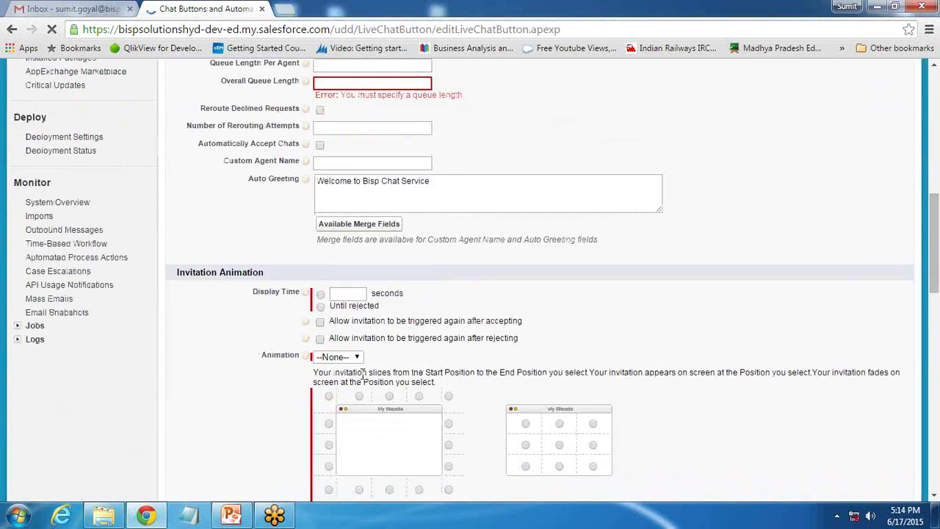
pyautogui.scroll(2, 361, 379)
pyautogui.scroll(-3, 294, 221)
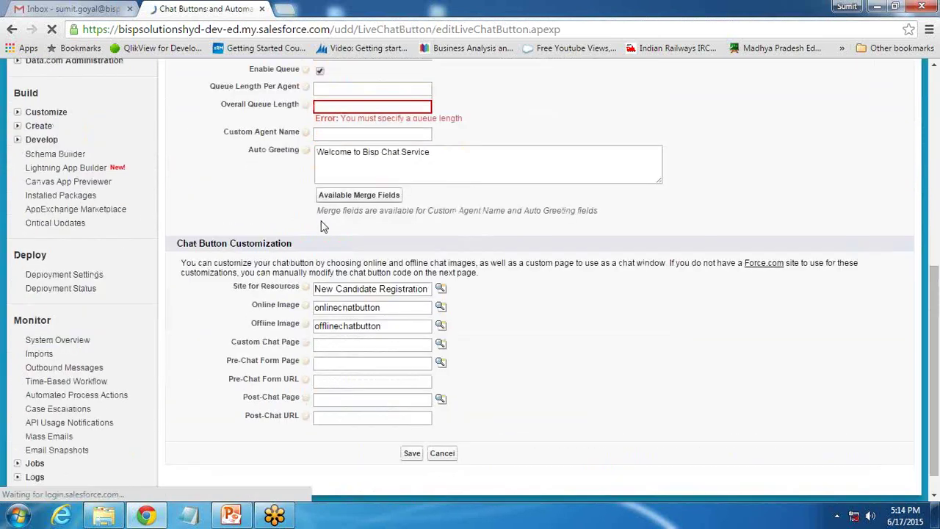
pyautogui.click(330, 107)
pyautogui.write('2')
pyautogui.click(411, 453)
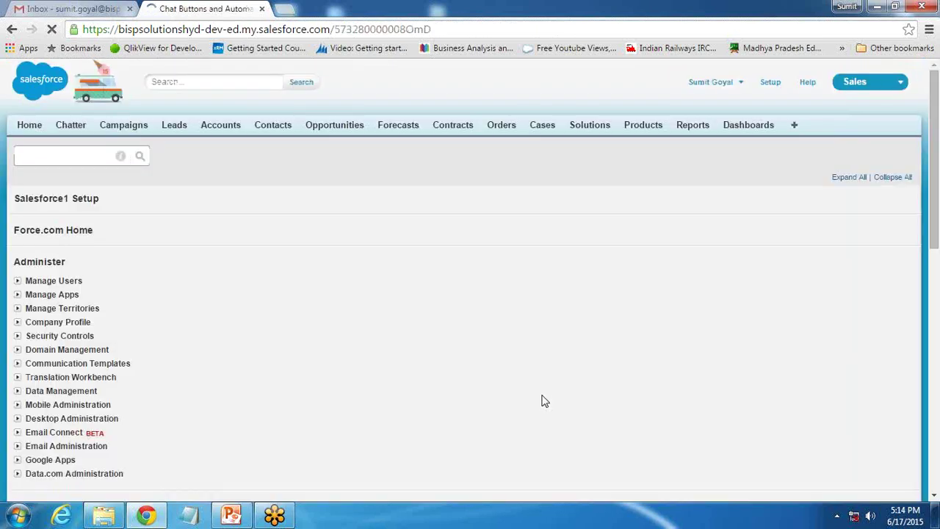
pyautogui.scroll(-5, 545, 401)
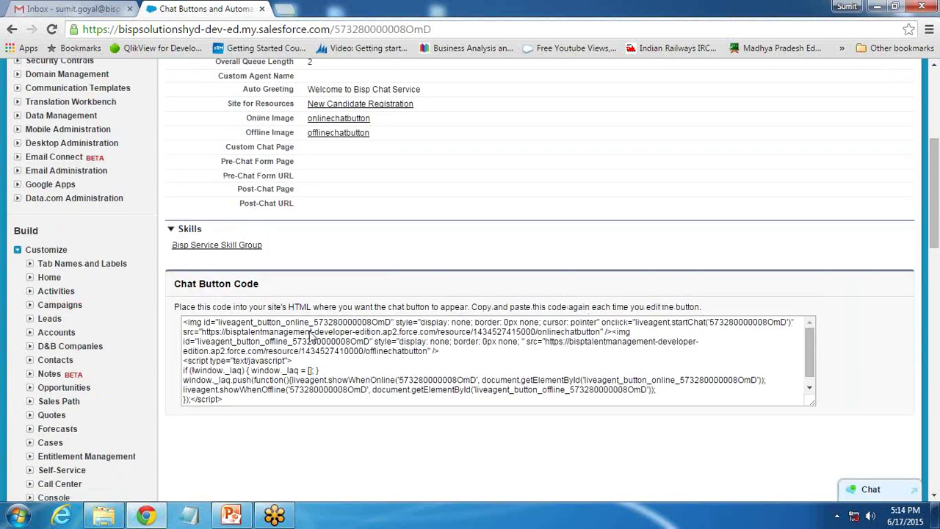
# Step: Copy the whole generated chat button code into the blank Notepad document and maximize the Notepad window
pyautogui.click(332, 315)
pyautogui.hotkey('ctrl', 'a')
pyautogui.hotkey('ctrl', 'c')
pyautogui.hotkey('alt', 'Tab')
pyautogui.hotkey('ctrl', 'v')
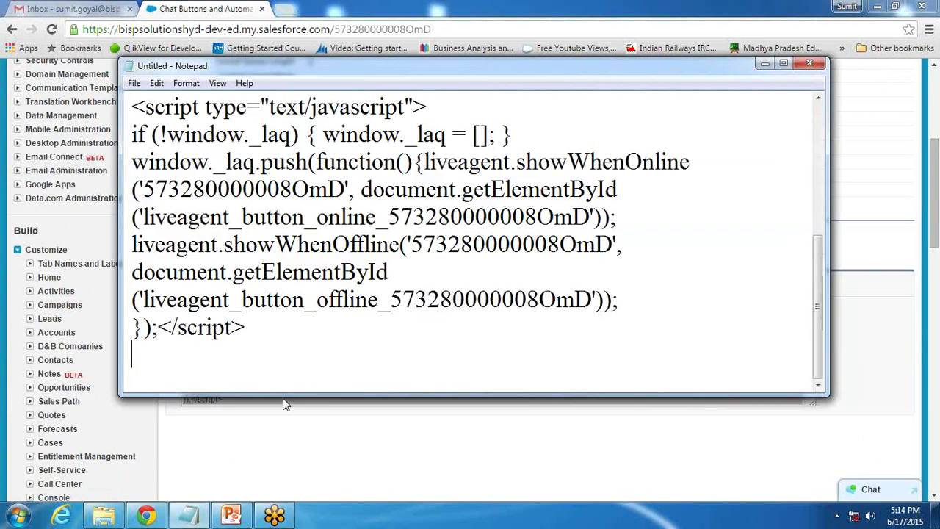
pyautogui.hotkey('alt', 'space')
pyautogui.press('x')
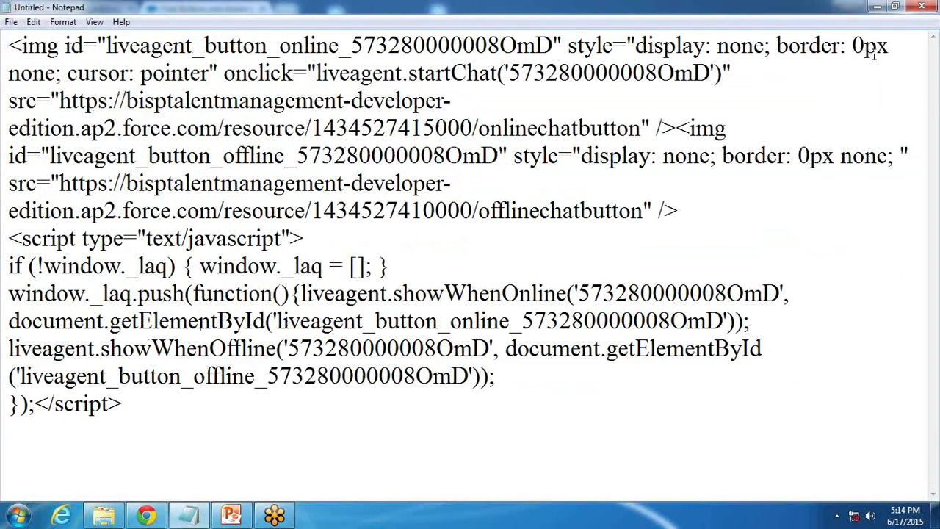
# Step: Save the Notepad document as "liveagent.html" in the live agent folder on the Desktop
pyautogui.hotkey('ctrl', 's')
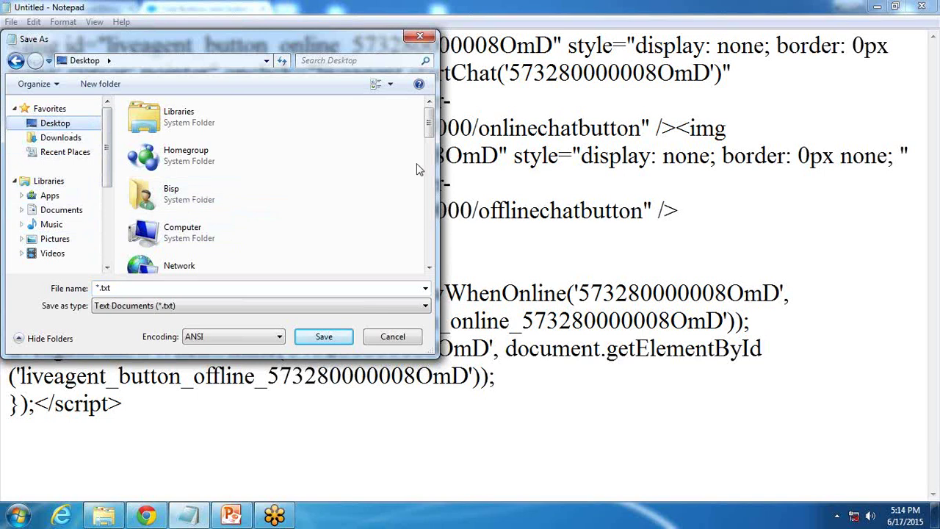
pyautogui.moveTo(429, 123); pyautogui.dragTo(430, 176)
pyautogui.scroll(-3, 198, 183)
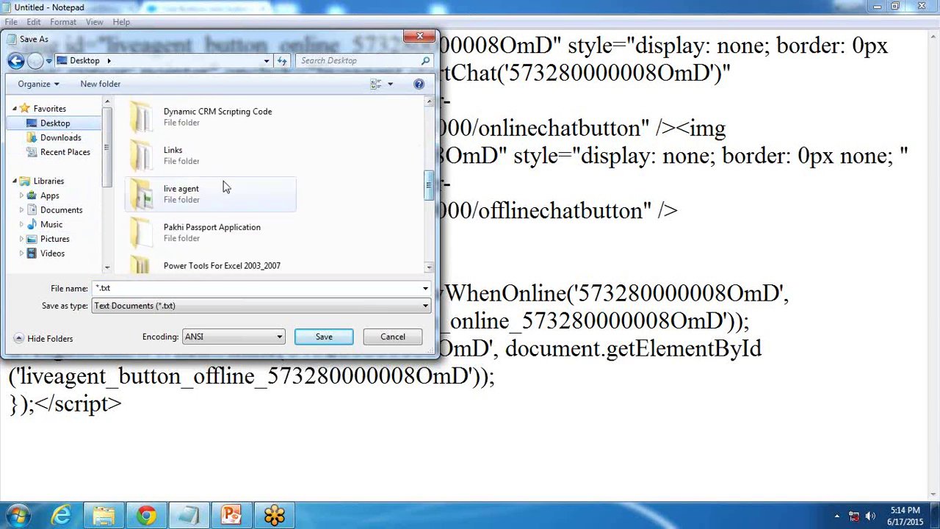
pyautogui.doubleClick(187, 193)
pyautogui.click(154, 290)
pyautogui.write('"')
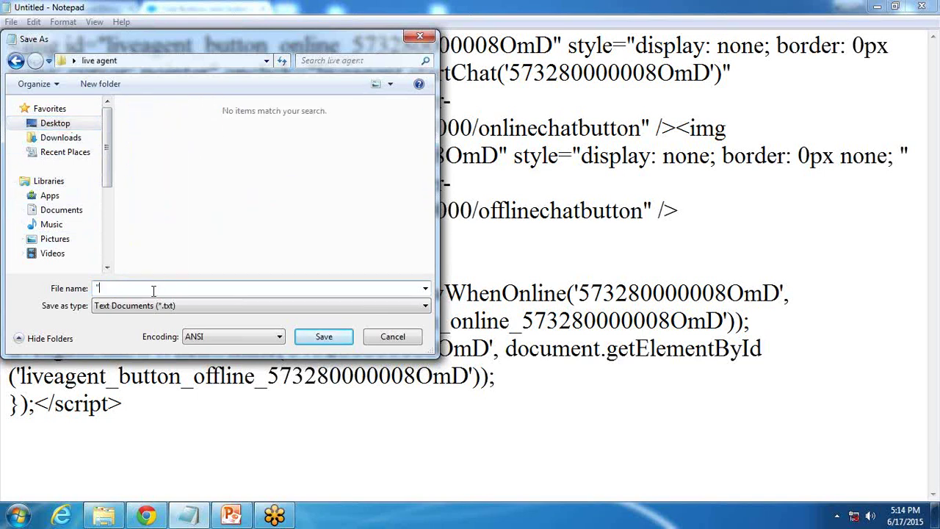
pyautogui.write('liveagent.html"')
pyautogui.press('Return')
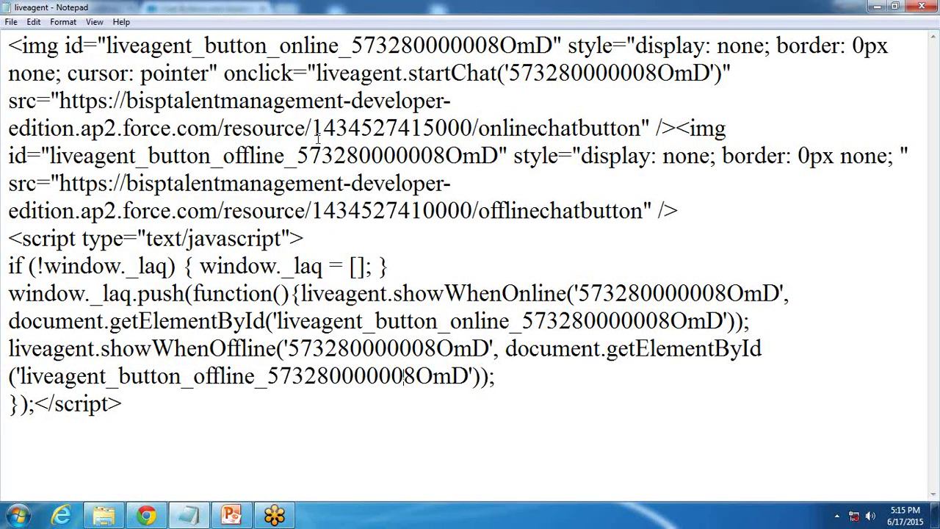
# Step: Return to Salesforce in Chrome and start a new configuration under Live Agent Configurations
pyautogui.click(146, 516)
pyautogui.click(274, 453)
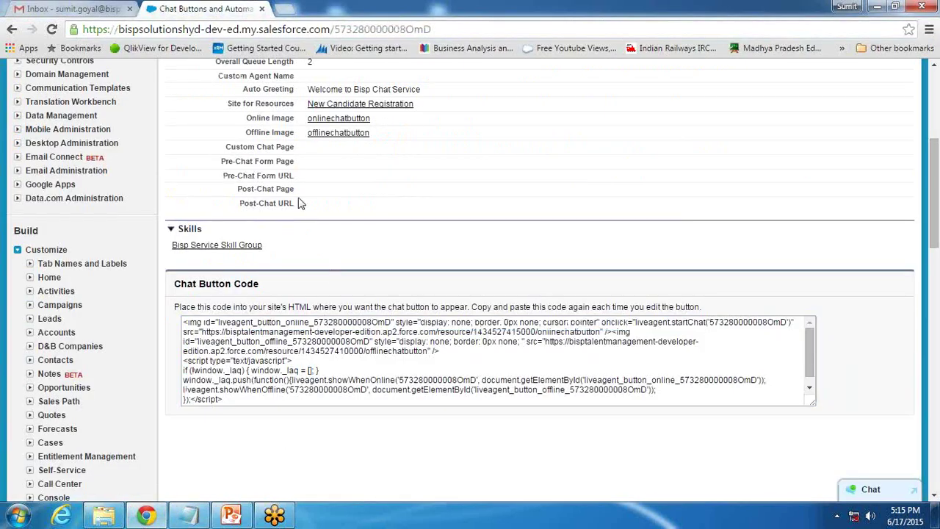
pyautogui.scroll(-3, 159, 333)
pyautogui.scroll(-2, 159, 332)
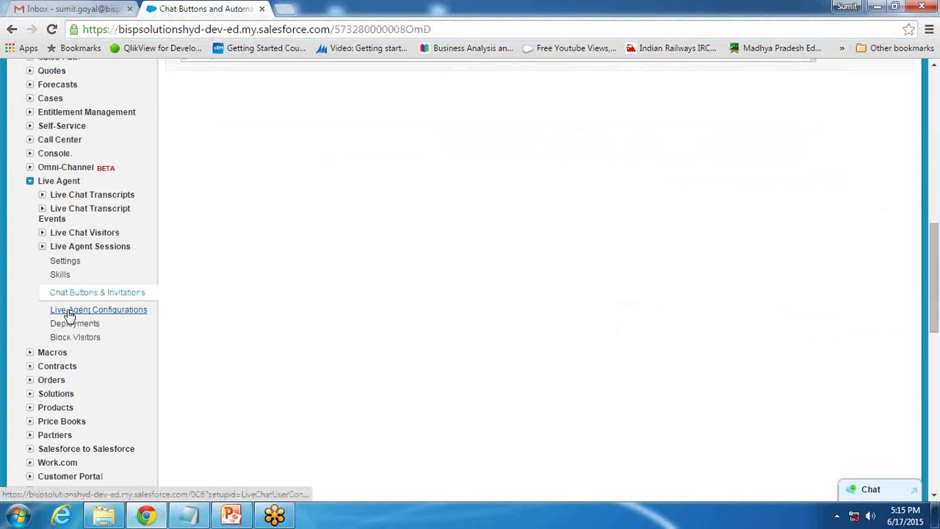
pyautogui.click(113, 316)
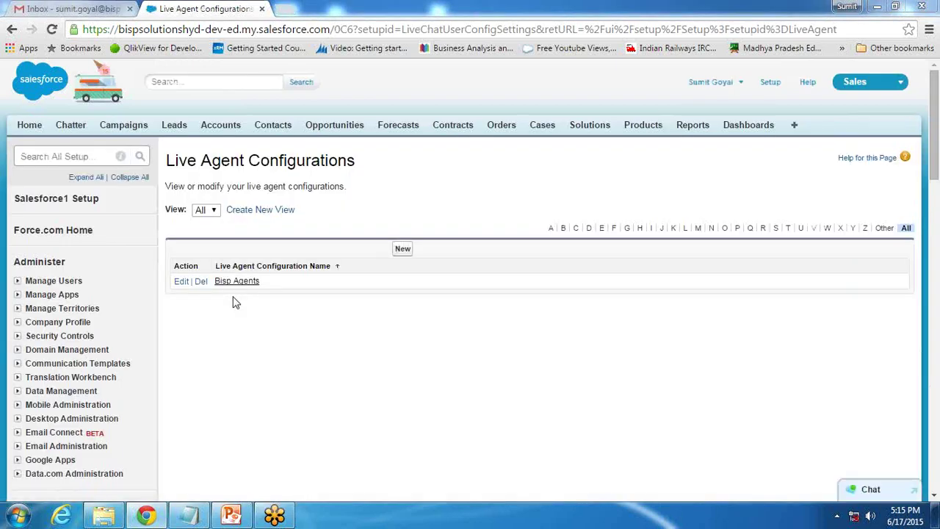
pyautogui.click(402, 250)
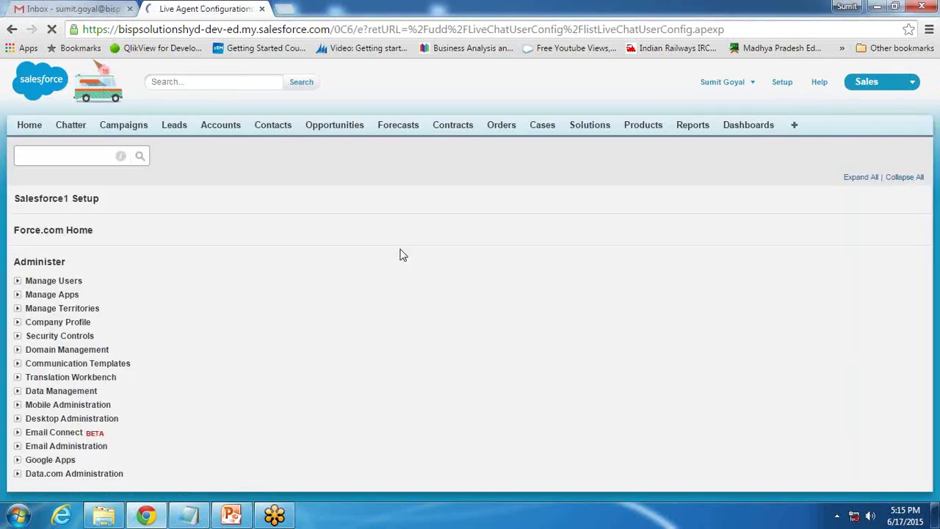
# Step: Name the new configuration "Bisp Live Agent Configuration" and let the developer name fill in from it
pyautogui.click(353, 274)
pyautogui.write('Bisp Live')
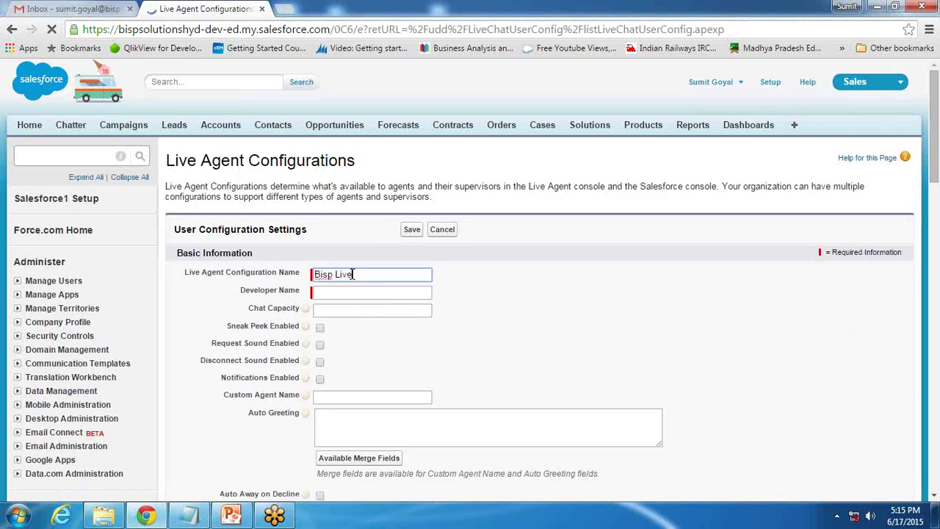
pyautogui.write(' Agen')
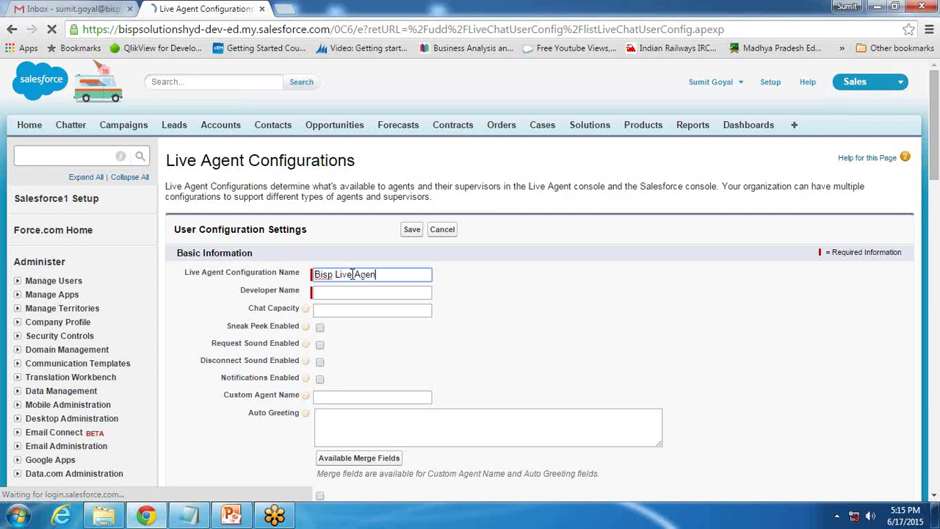
pyautogui.write('t Configyu')
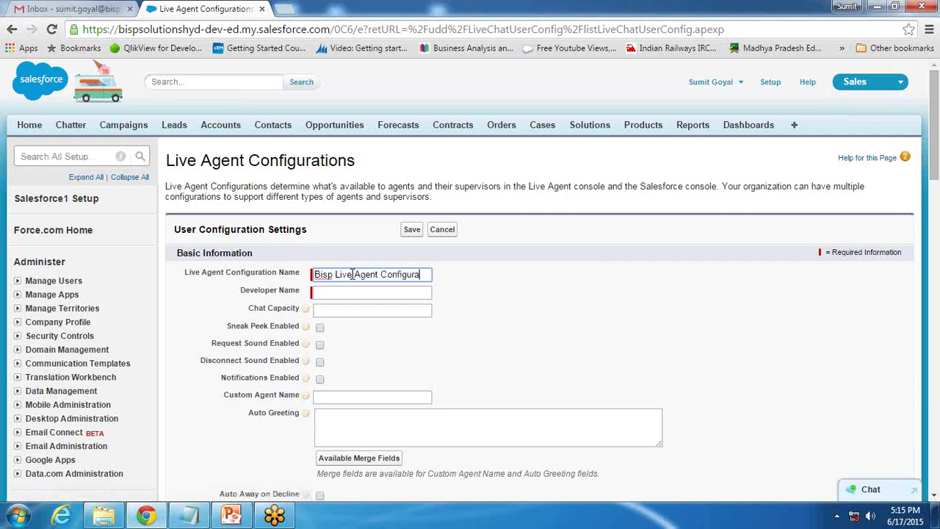
pyautogui.write('n')
pyautogui.press('Tab')
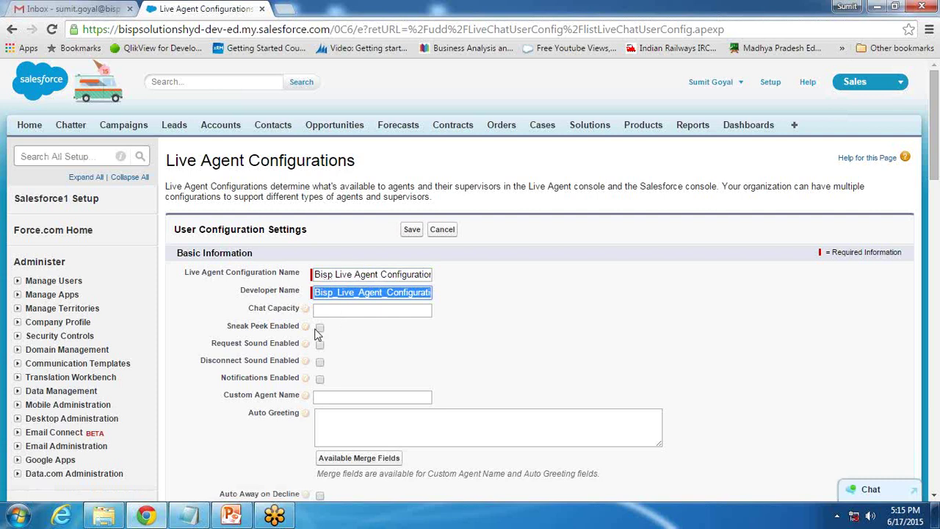
# Step: Enable sneak peek, request sound, disconnect sound and notifications for the configuration
pyautogui.moveTo(307, 329)
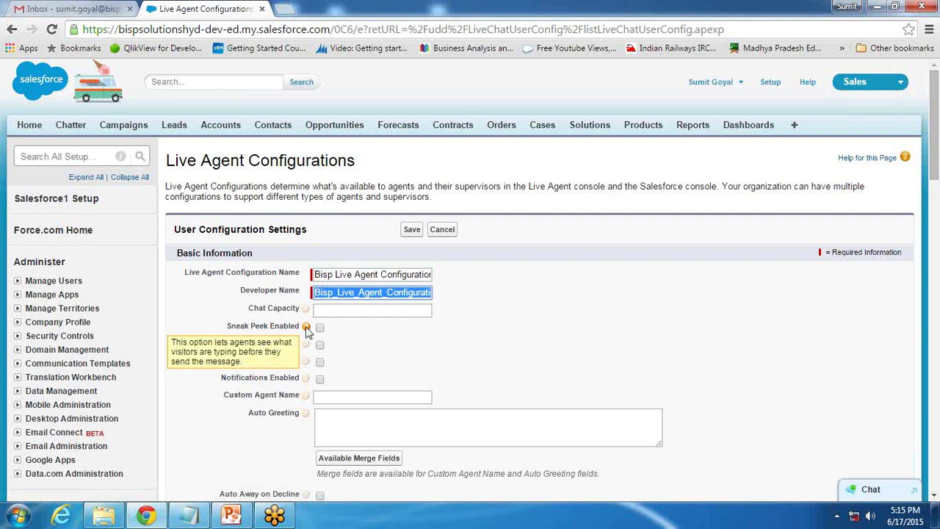
pyautogui.click(320, 328)
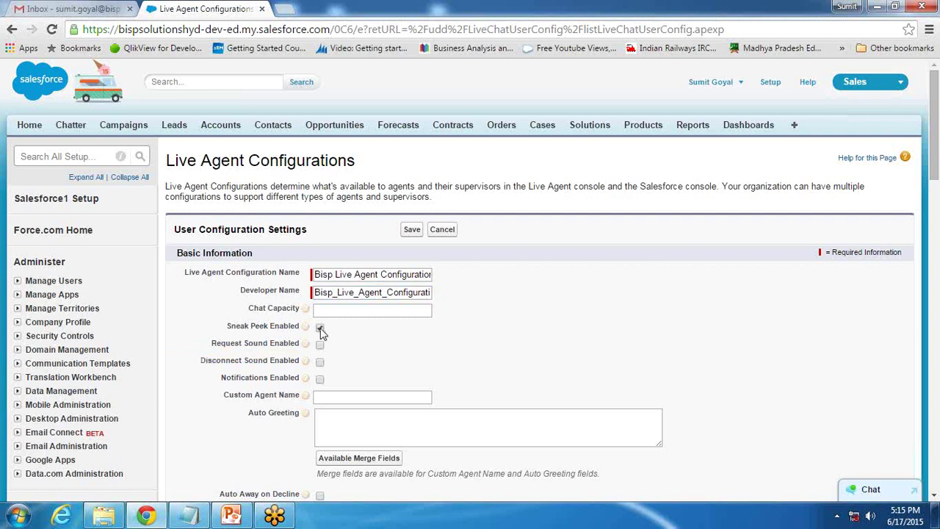
pyautogui.moveTo(307, 332)
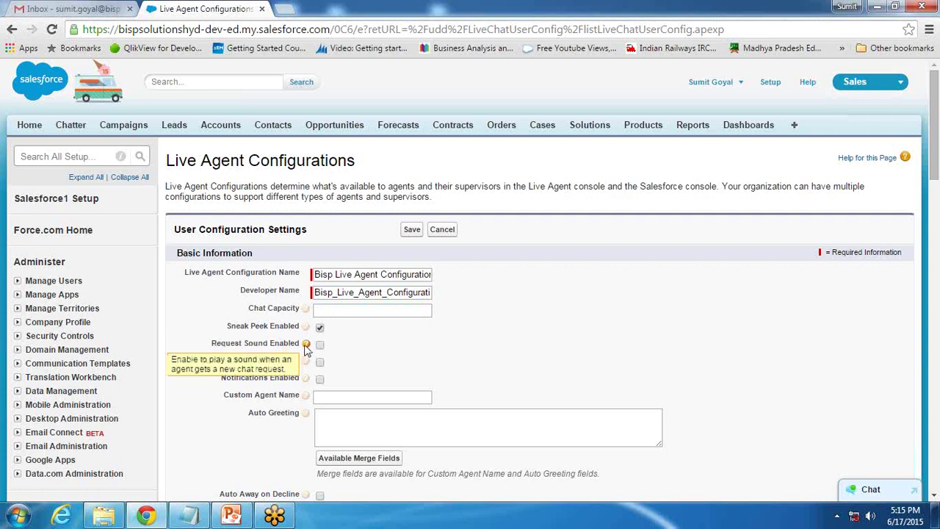
pyautogui.click(319, 346)
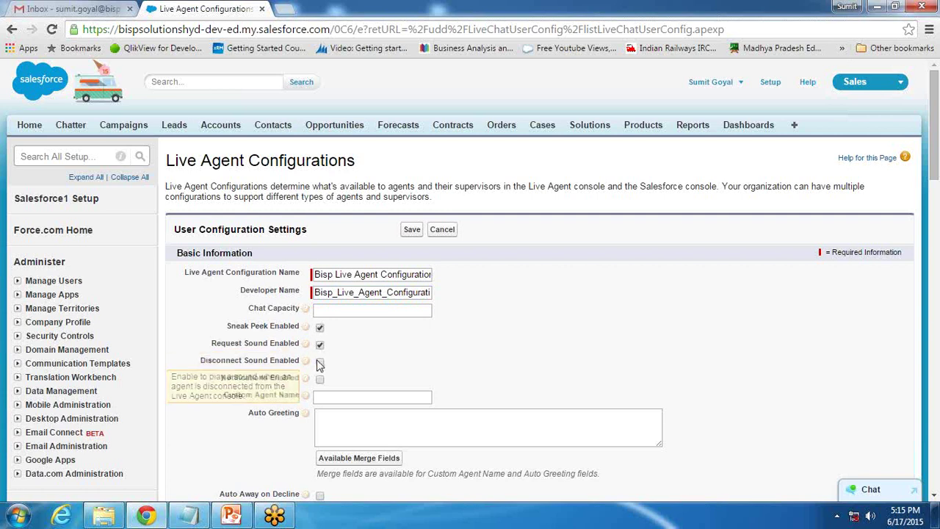
pyautogui.click(321, 363)
pyautogui.click(319, 379)
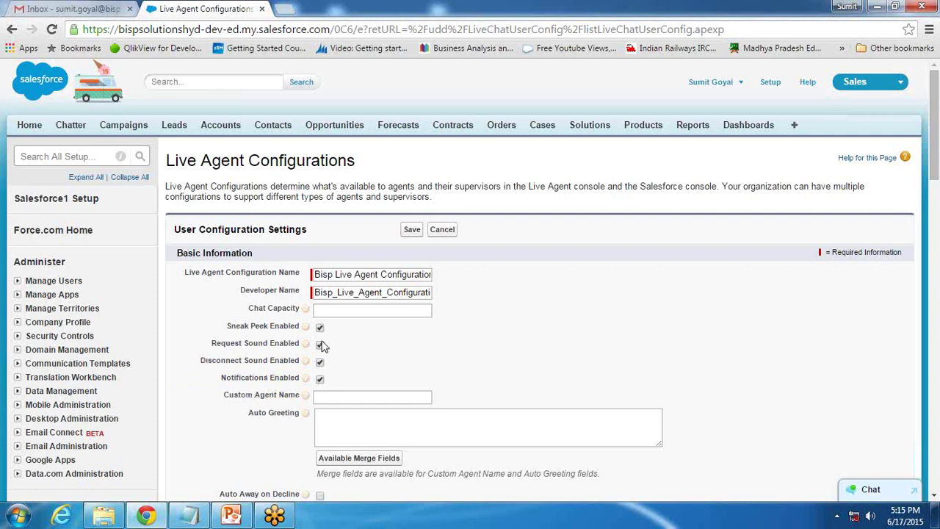
# Step: Enter "Welcome to Bisp Customer Care Service" as the configuration's auto greeting
pyautogui.scroll(-2, 573, 345)
pyautogui.moveTo(306, 263)
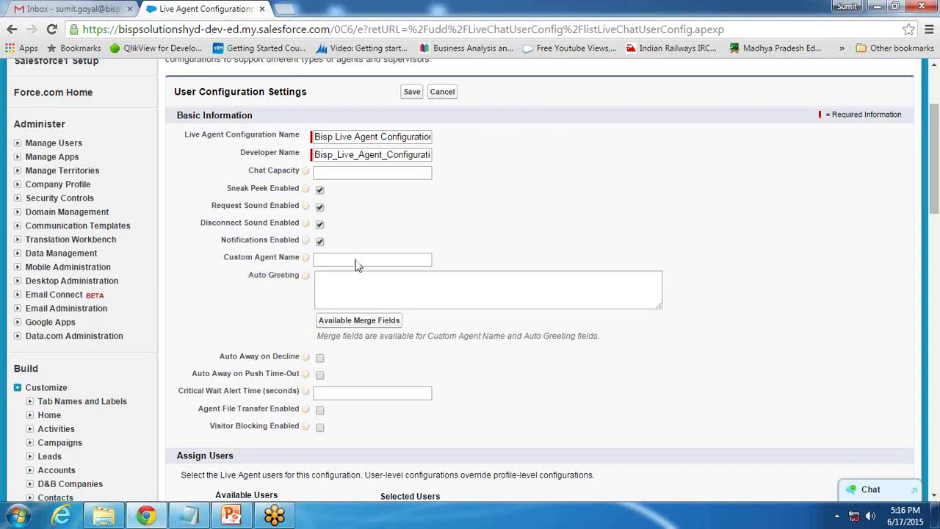
pyautogui.click(354, 284)
pyautogui.write('W')
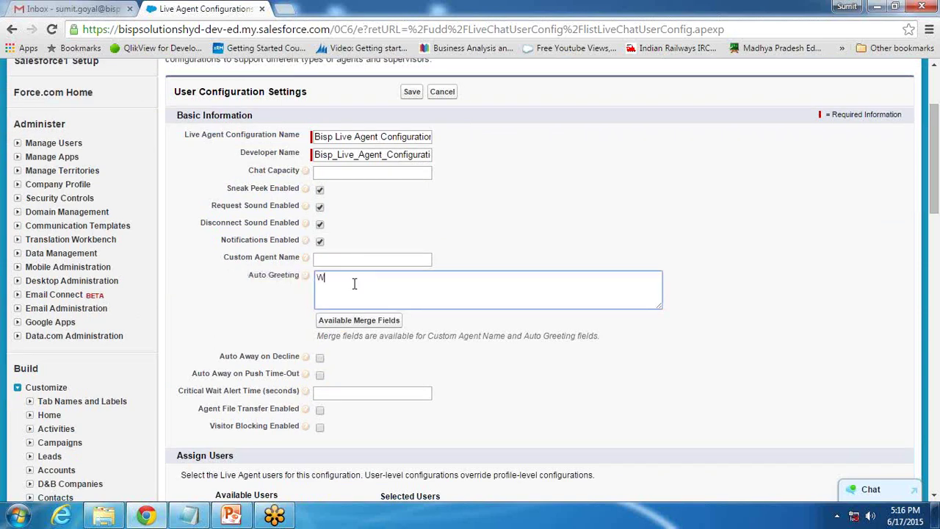
pyautogui.write('elcome to Bisp Customer Care Service')
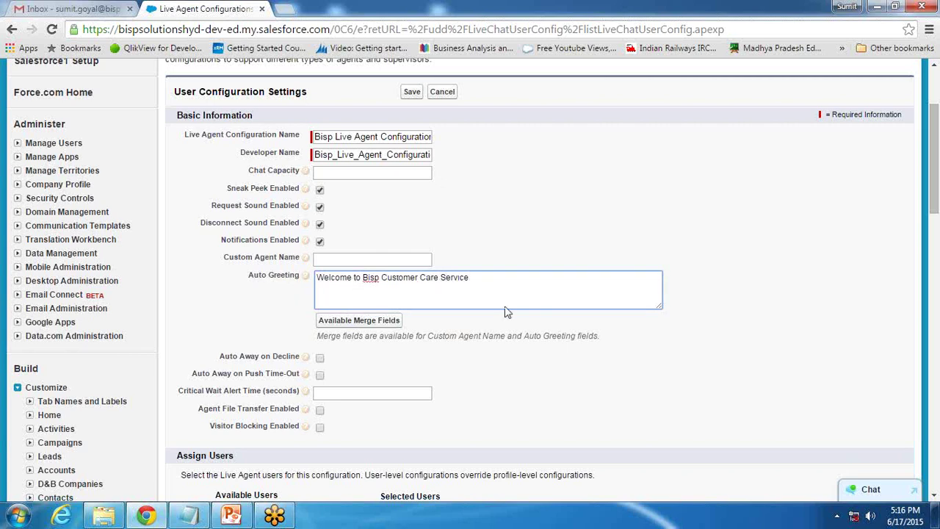
# Step: Assign the available Live Agent user and all available profiles to the configuration
pyautogui.scroll(-2, 644, 360)
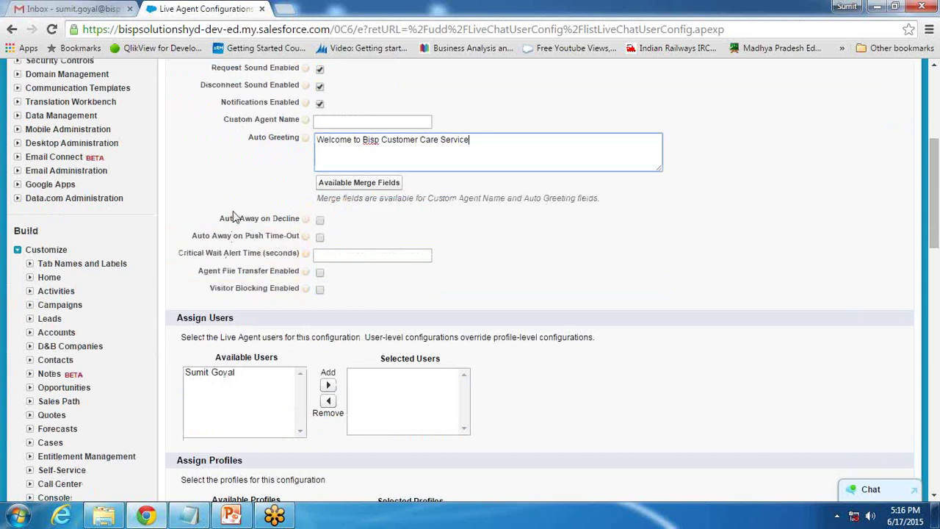
pyautogui.scroll(-2, 394, 347)
pyautogui.click(208, 235)
pyautogui.click(328, 248)
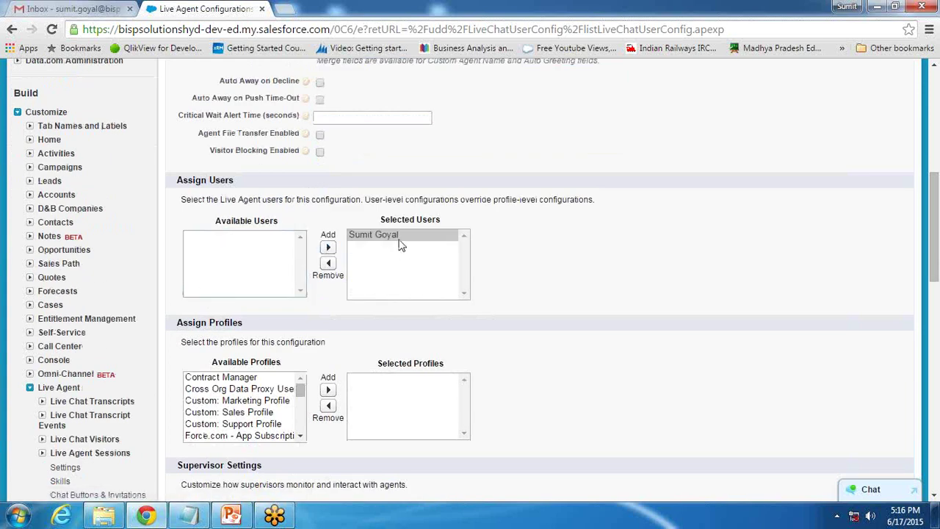
pyautogui.click(261, 412)
pyautogui.hotkey('ctrl', 'a')
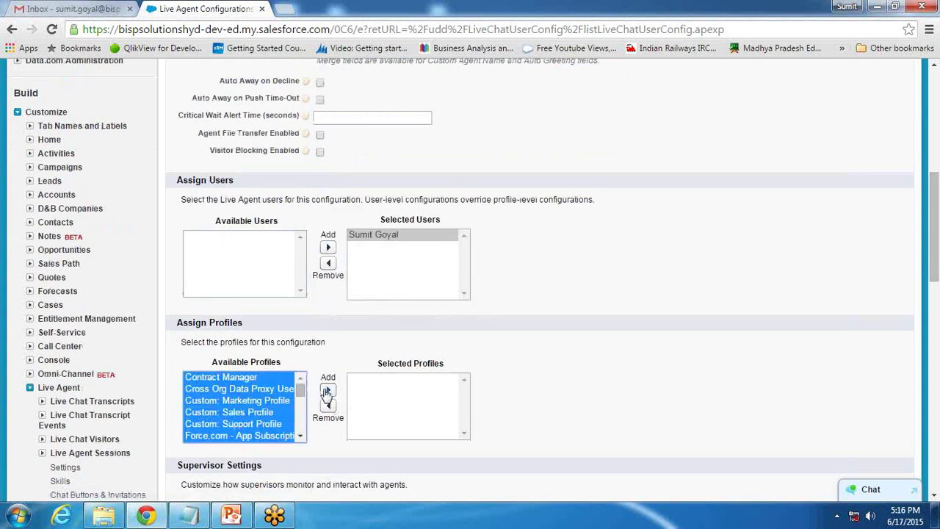
pyautogui.click(328, 390)
# Step: Assign the Bisp Service Skill Group skill in the configuration's supervisor settings
pyautogui.scroll(-5, 529, 394)
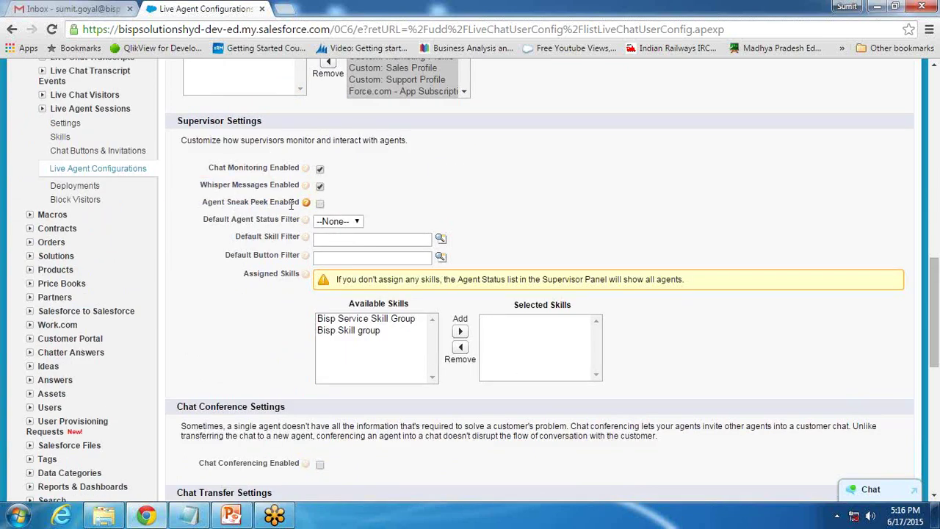
pyautogui.moveTo(307, 206)
pyautogui.click(370, 321)
pyautogui.click(460, 332)
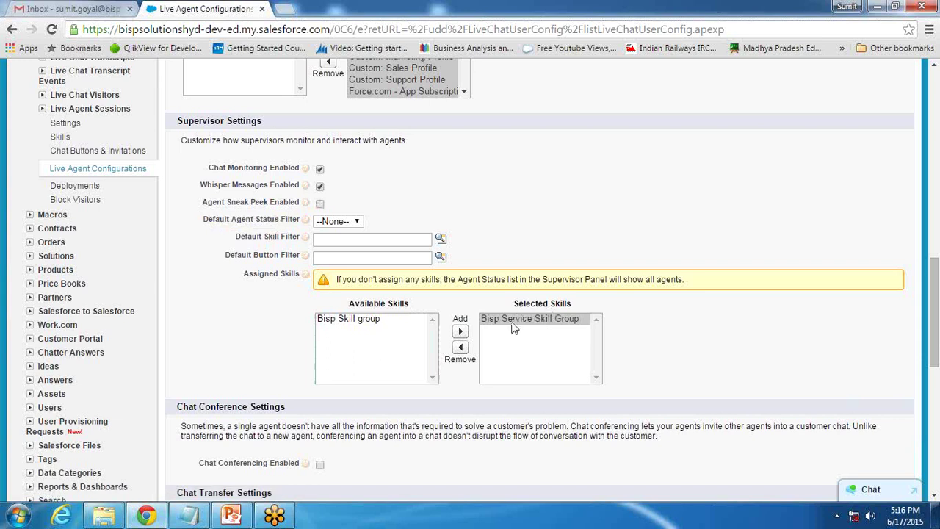
# Step: Add Bisp Service Skill Group to the skills that chats can be transferred to and save the configuration
pyautogui.scroll(-3, 657, 342)
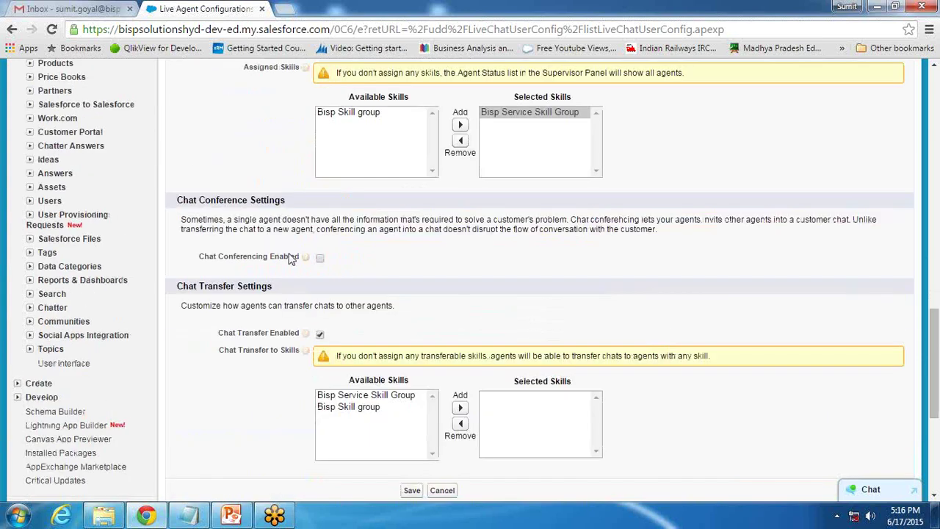
pyautogui.scroll(-2, 289, 350)
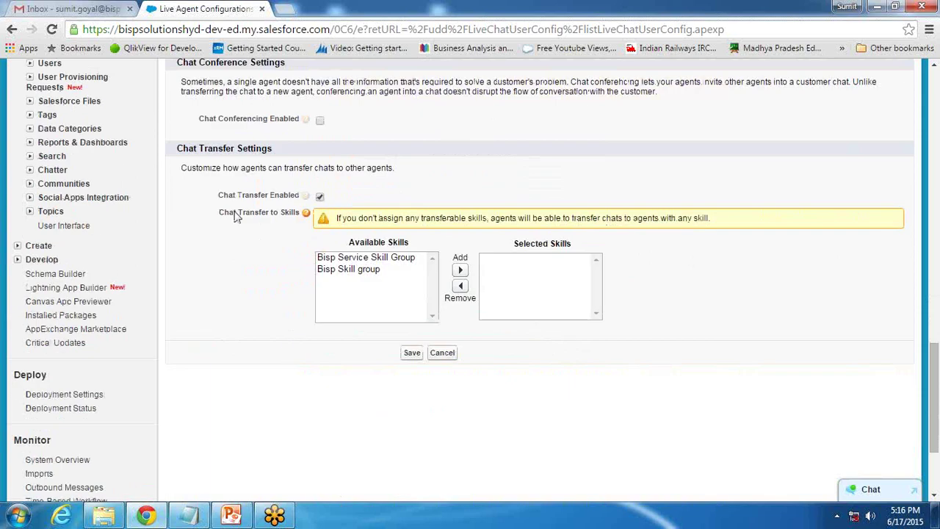
pyautogui.click(371, 259)
pyautogui.click(460, 270)
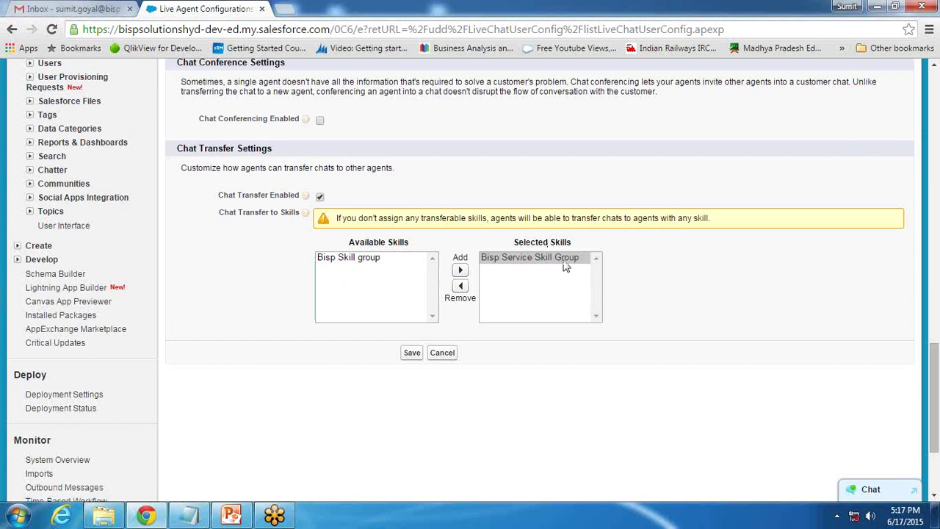
pyautogui.click(411, 353)
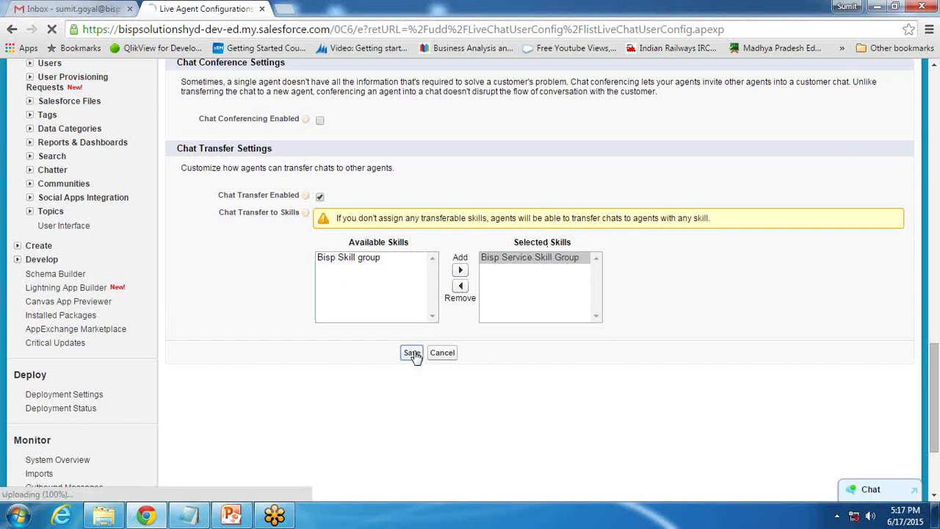
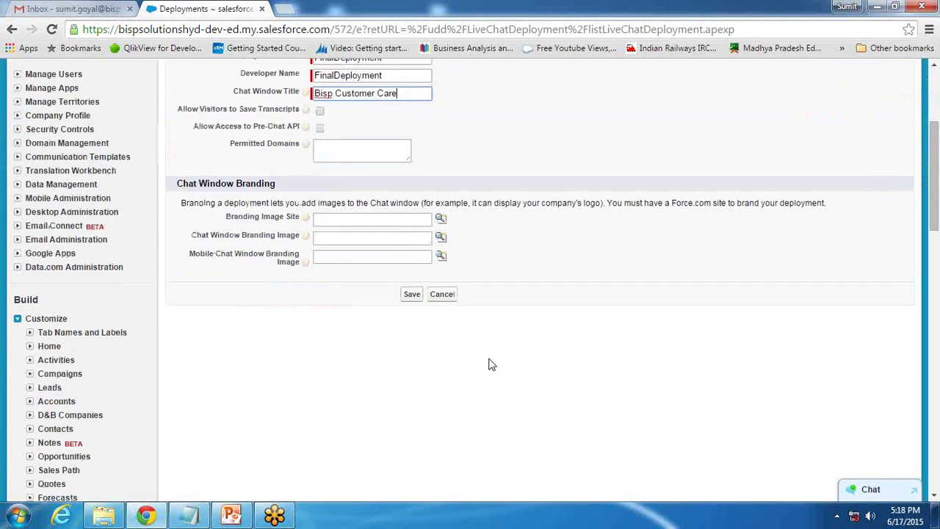
# Step: Save the FinalDeployment live chat deployment and copy its generated deployment code
pyautogui.click(412, 294)
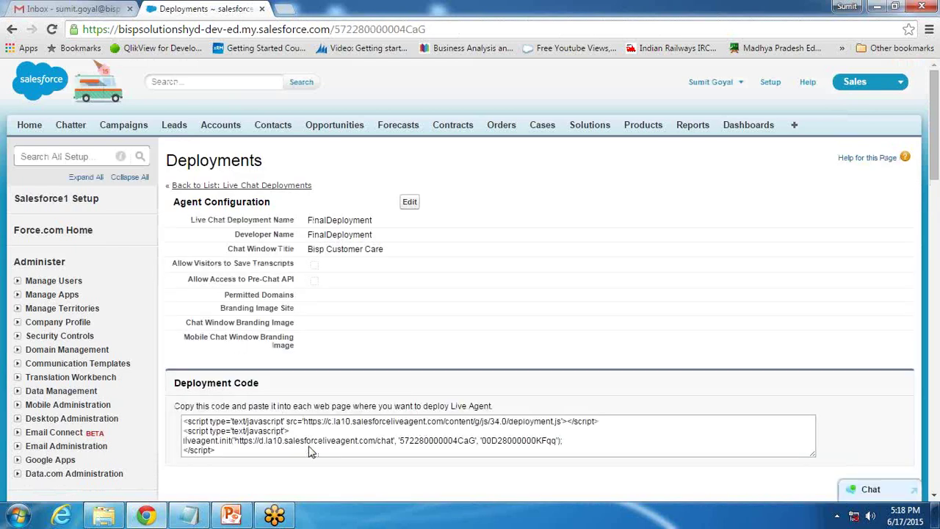
pyautogui.click(309, 441)
pyautogui.hotkey('ctrl', 'c')
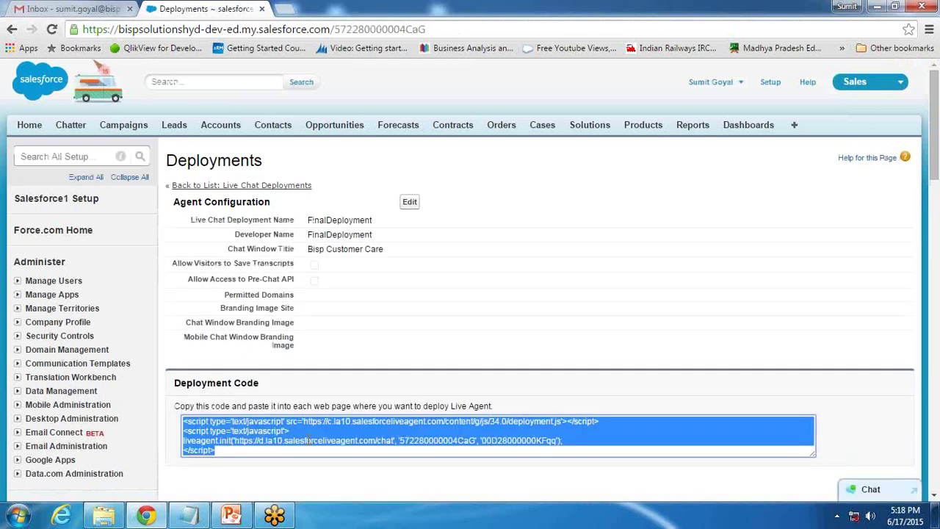
# Step: Paste the copied deployment code on a new line below the chat button code in the liveagent file and close the file
pyautogui.moveTo(190, 515)
pyautogui.click(243, 382)
pyautogui.press('Return')
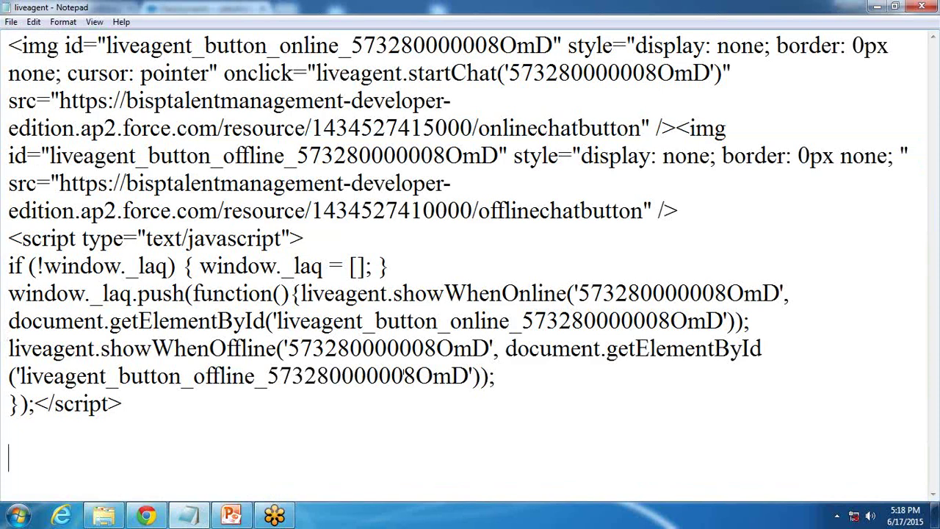
pyautogui.hotkey('ctrl', 'v')
pyautogui.scroll(2, 177, 434)
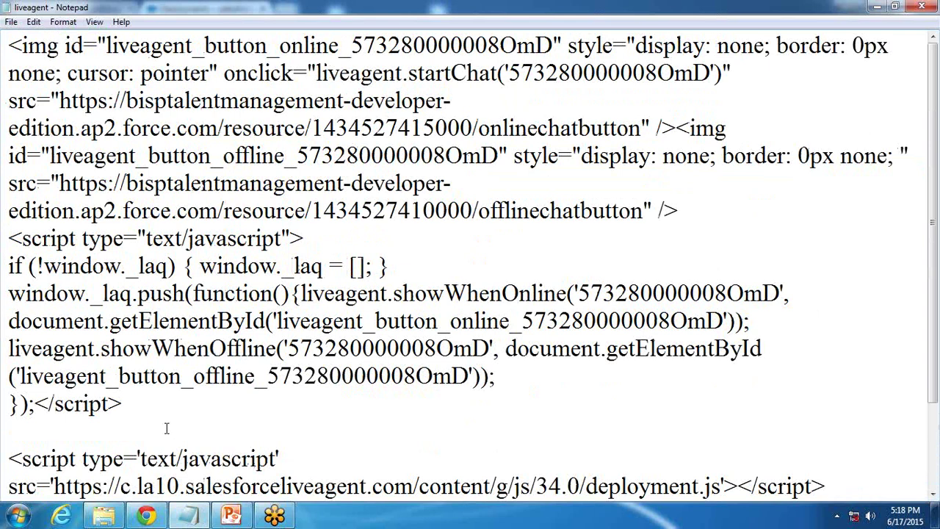
pyautogui.scroll(-2, 167, 428)
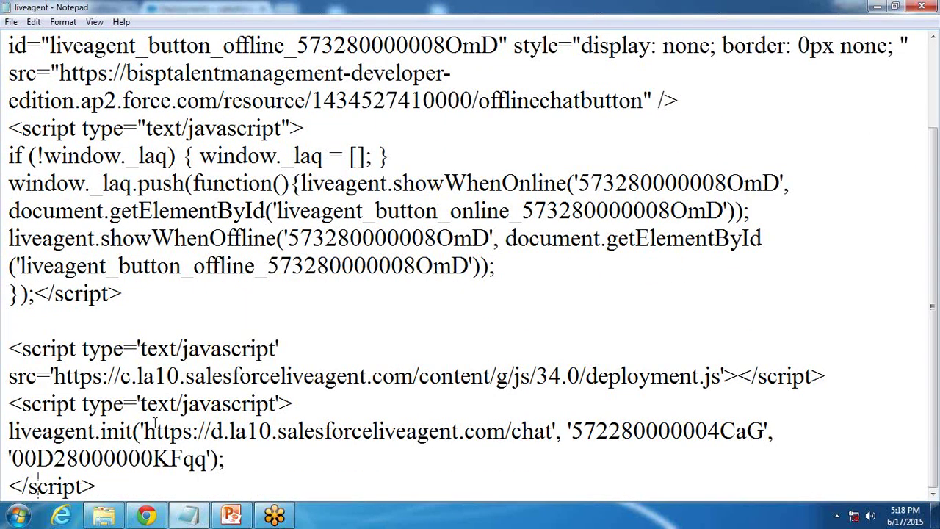
pyautogui.scroll(2, 155, 424)
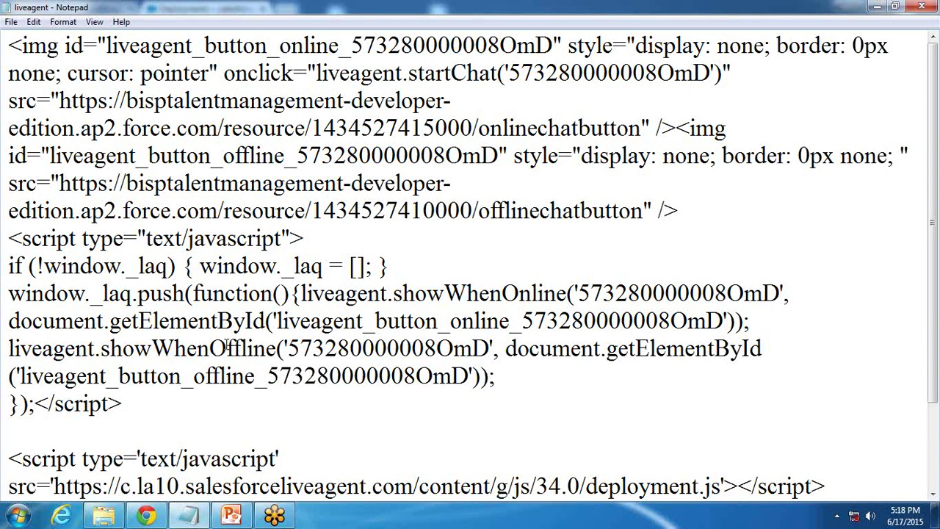
pyautogui.scroll(-2, 223, 400)
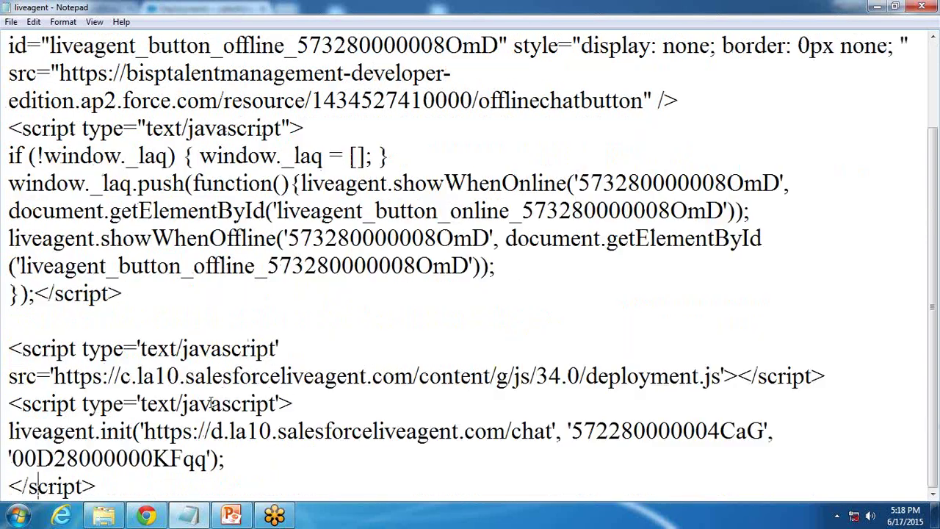
pyautogui.click(924, 9)
# Step: Open liveagent.html from the live agent folder in Google Chrome to view the chat button
pyautogui.click(320, 425)
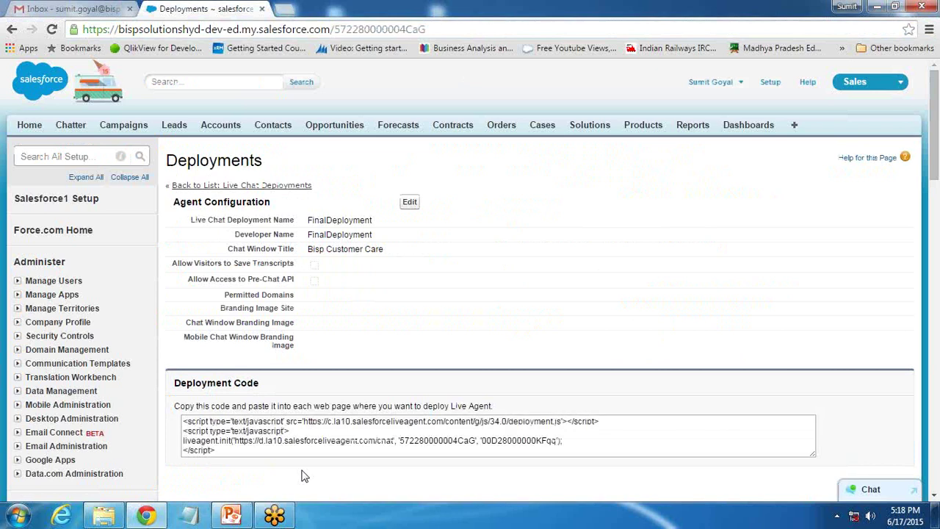
pyautogui.scroll(-7, 305, 476)
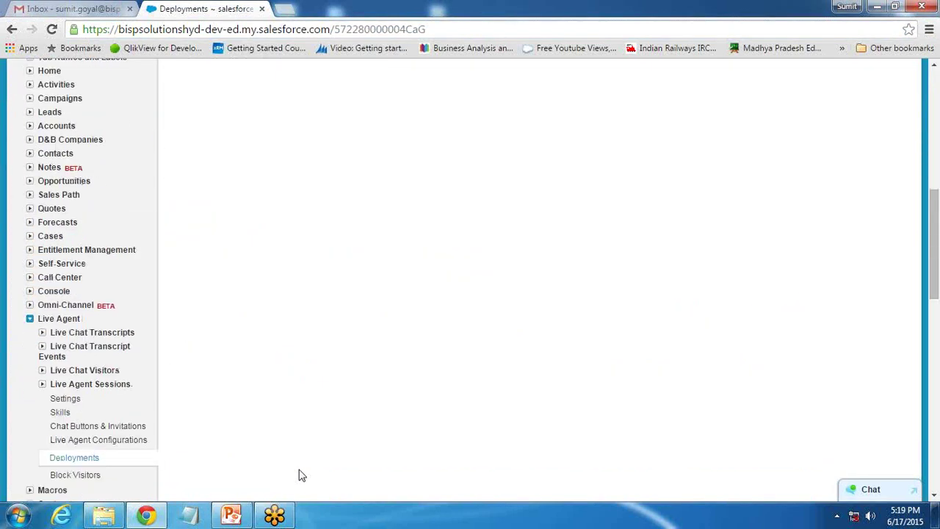
pyautogui.click(878, 8)
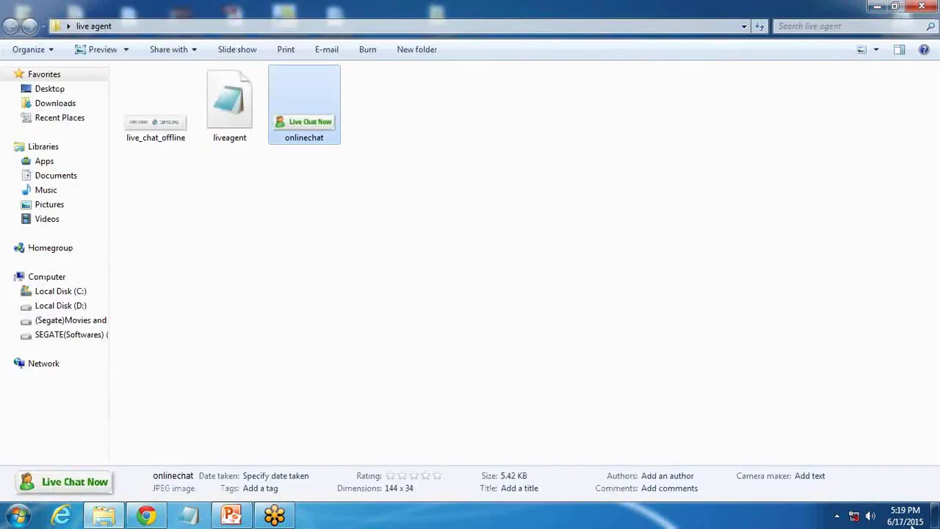
pyautogui.rightClick(227, 102)
pyautogui.moveTo(288, 153)
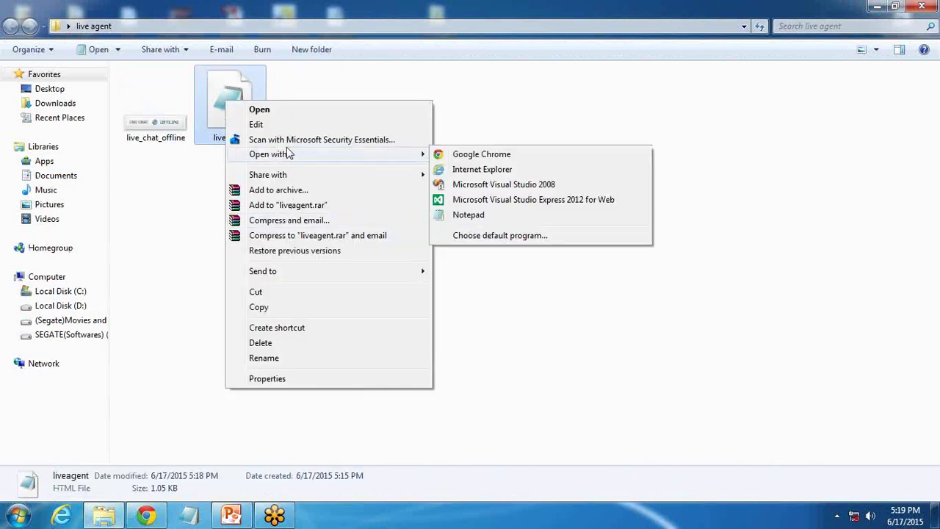
pyautogui.click(476, 156)
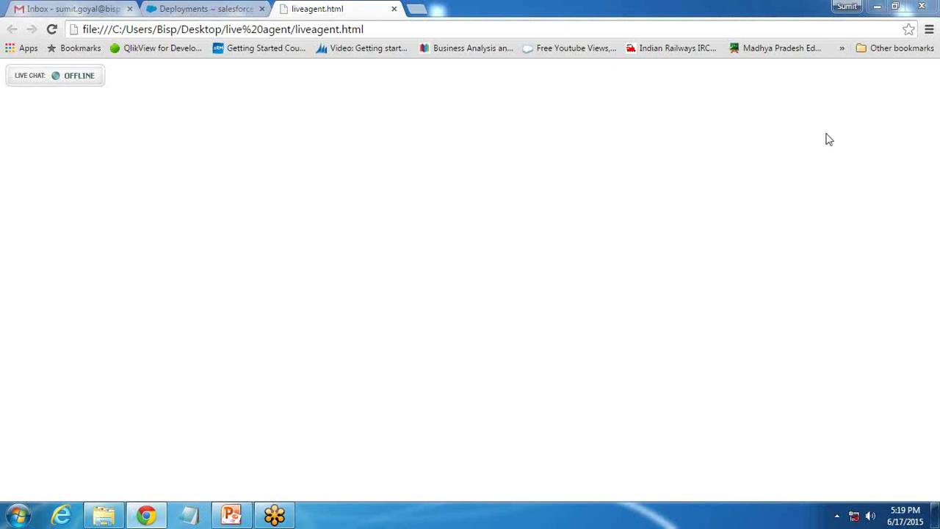
# Step: Return to Salesforce setup, open the list of apps and start a new app of type Console
pyautogui.click(189, 6)
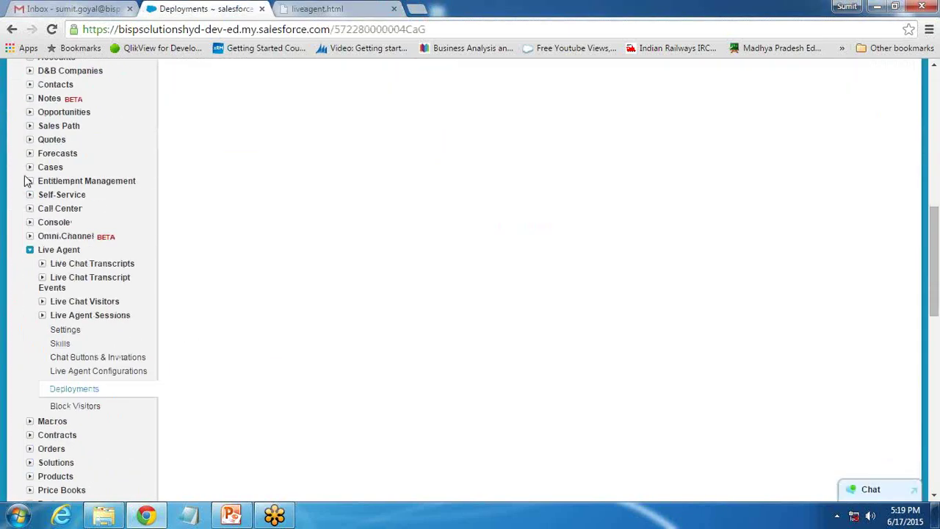
pyautogui.click(17, 318)
pyautogui.scroll(-3, 17, 326)
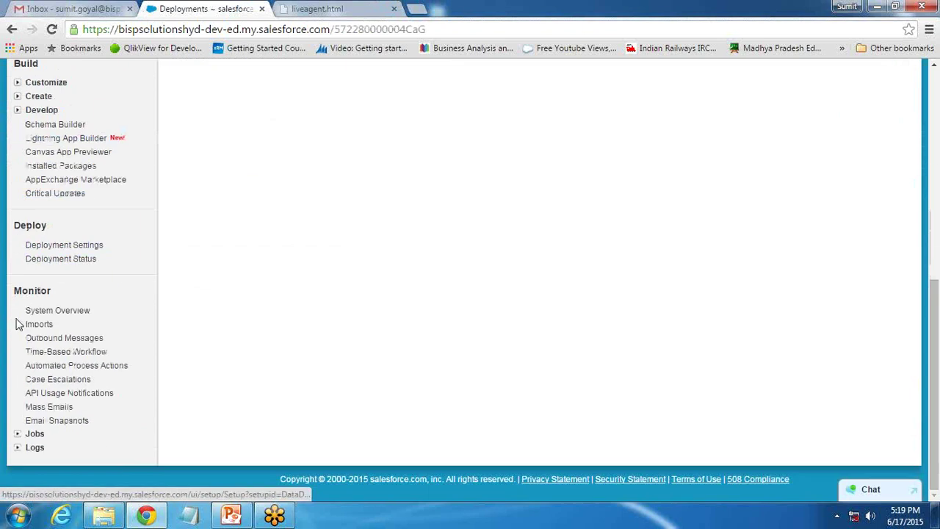
pyautogui.click(16, 97)
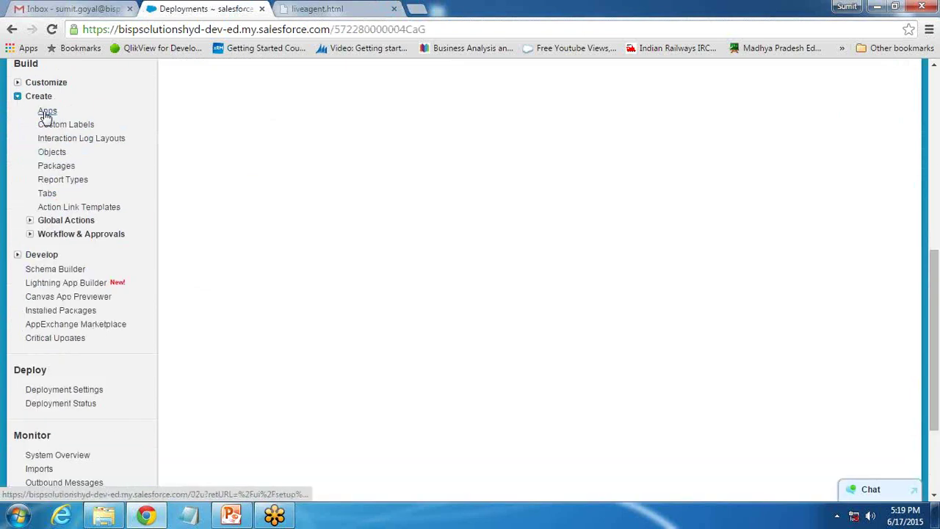
pyautogui.click(45, 113)
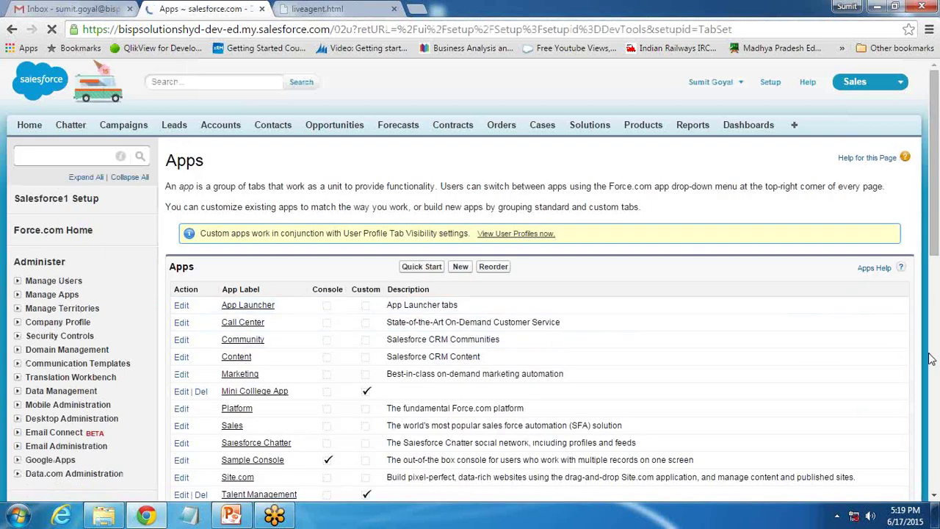
pyautogui.click(462, 269)
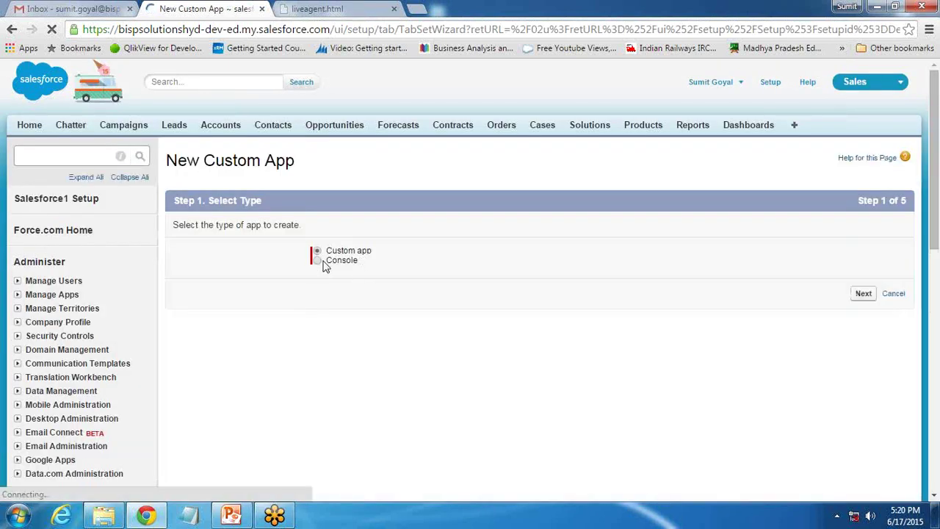
pyautogui.click(317, 261)
pyautogui.click(868, 295)
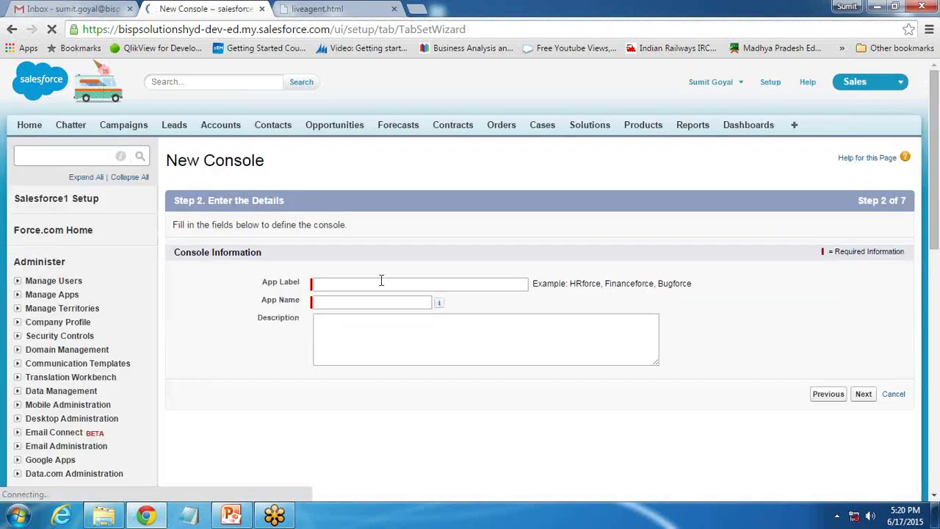
# Step: Label the console app Bisp Service Cloud With Live Agent and continue with its matching app name
pyautogui.click(363, 283)
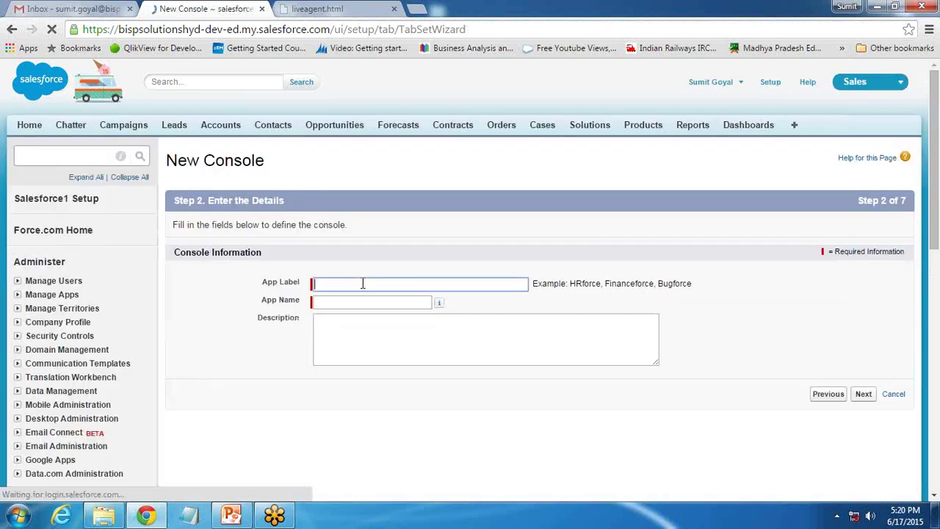
pyautogui.write('Bisp')
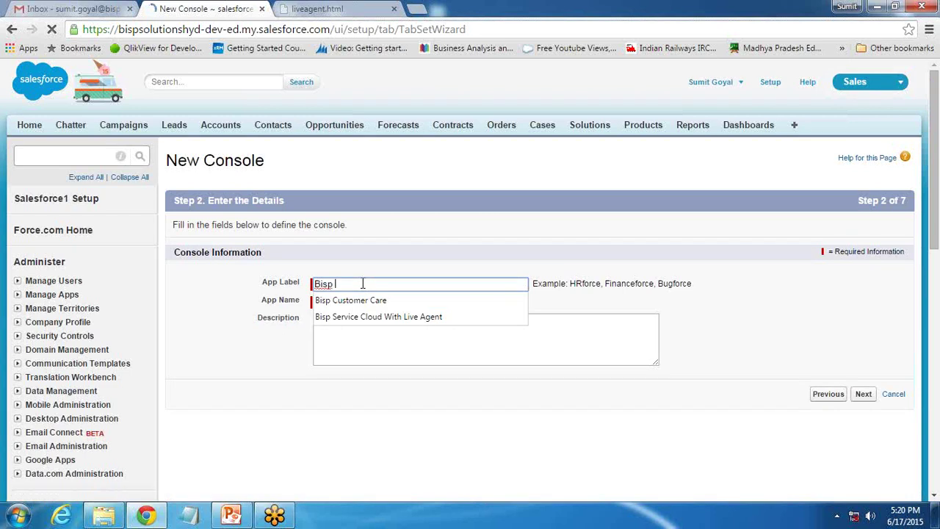
pyautogui.press('Down')
pyautogui.press('Down')
pyautogui.press('Tab')
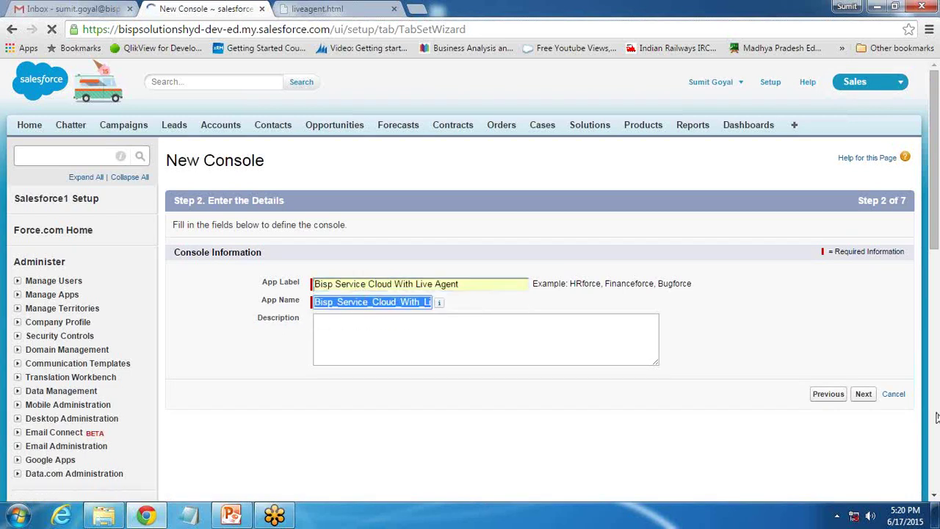
pyautogui.click(862, 395)
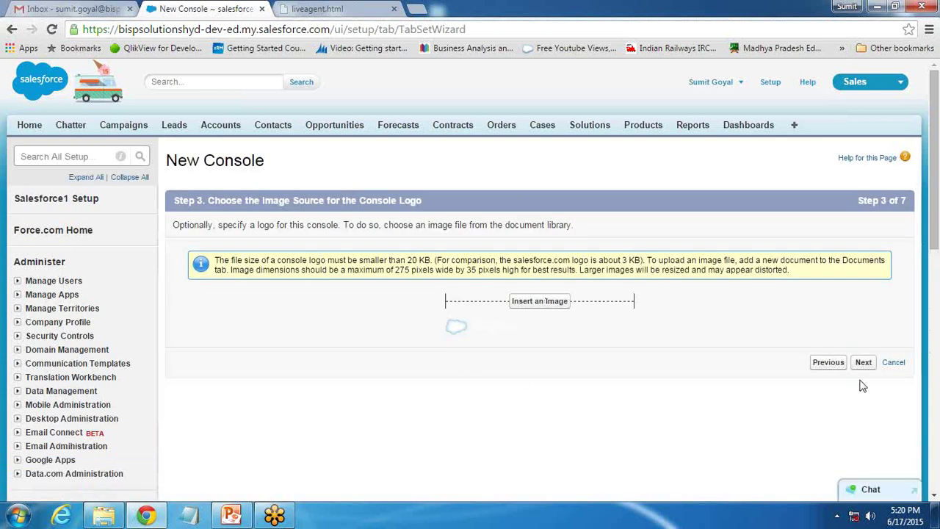
# Step: Keep the default logo, Cases as the only navigation item, and case records opening as a primary tab
pyautogui.click(865, 364)
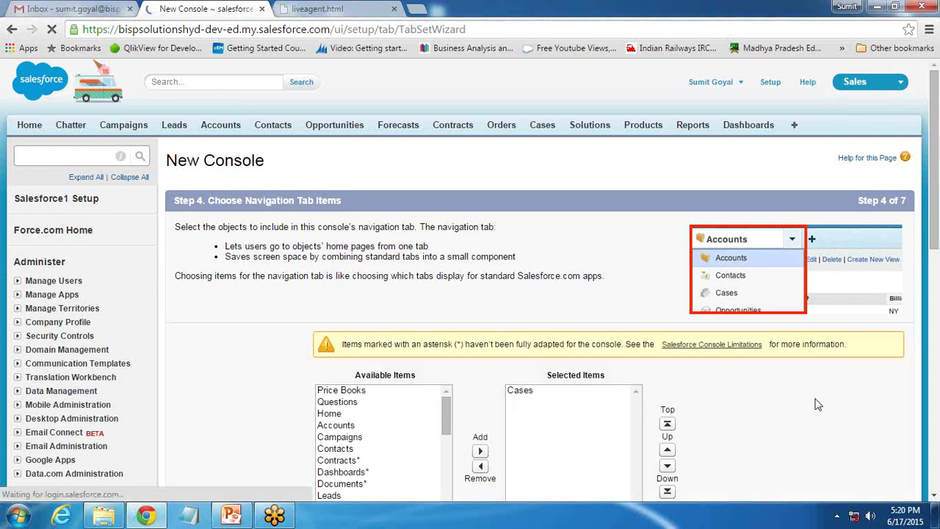
pyautogui.scroll(-4, 853, 265)
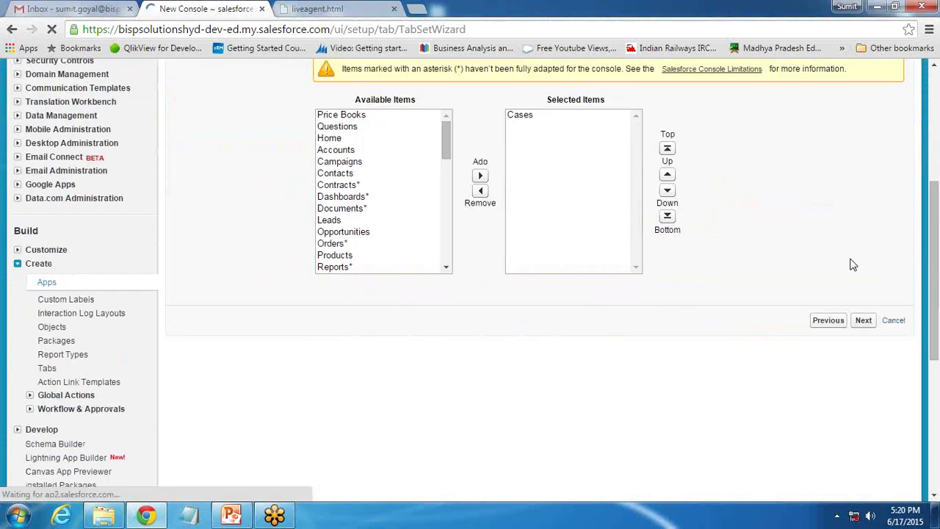
pyautogui.click(865, 320)
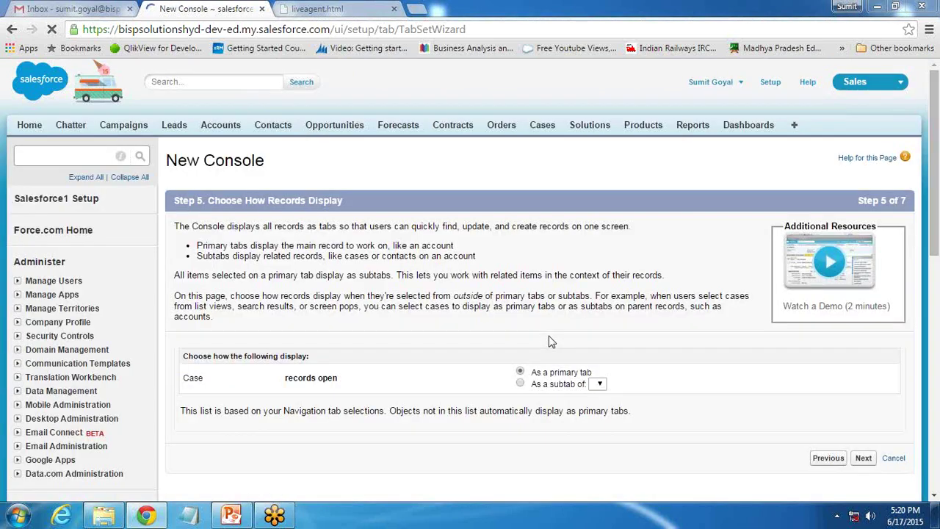
pyautogui.click(864, 458)
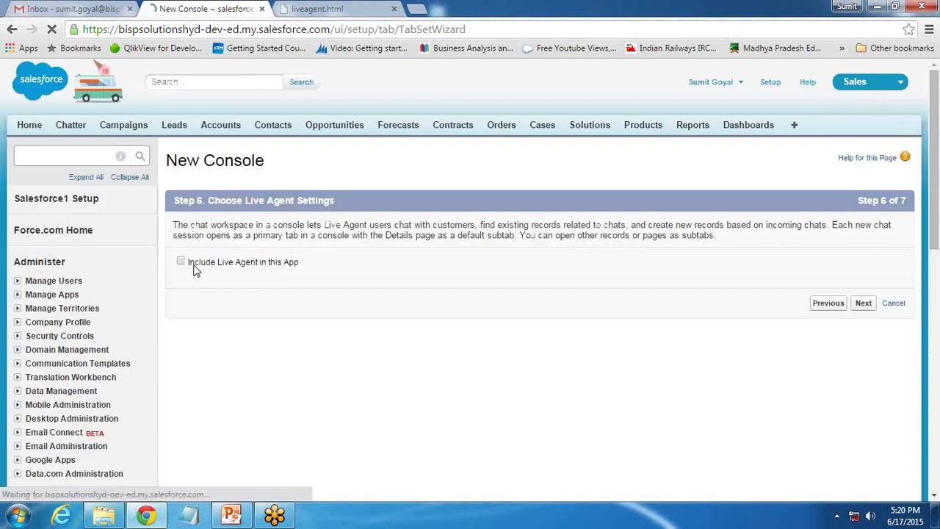
# Step: Include Live Agent in the console app with New case, New lead and New account as chat session subtabs
pyautogui.moveTo(176, 200); pyautogui.dragTo(334, 202)
pyautogui.click(181, 263)
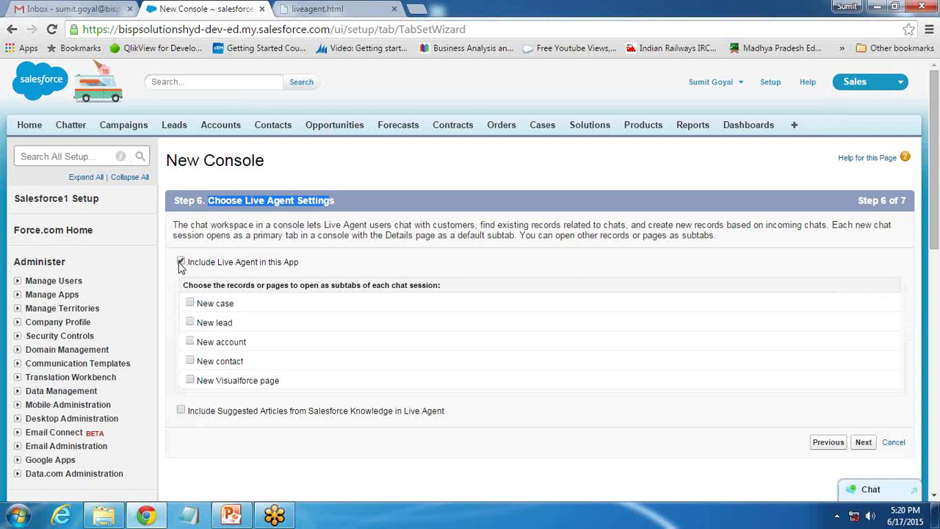
pyautogui.moveTo(183, 285); pyautogui.dragTo(438, 288)
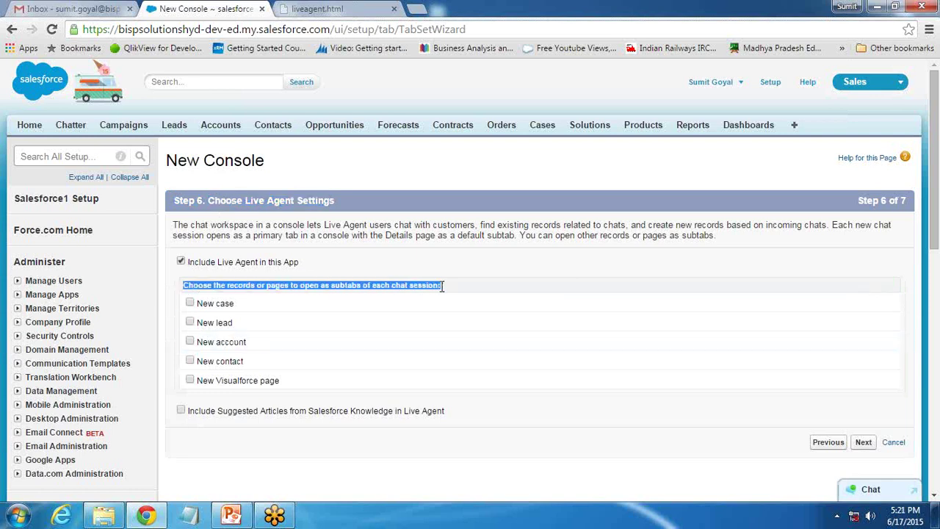
pyautogui.click(190, 302)
pyautogui.click(190, 323)
pyautogui.click(191, 341)
pyautogui.click(864, 444)
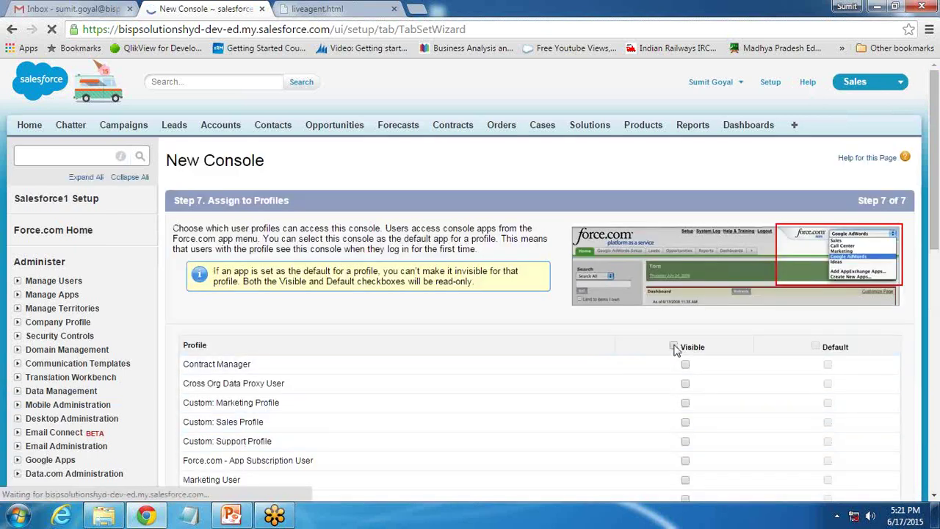
# Step: Make the console app visible to all profiles and save it
pyautogui.click(675, 346)
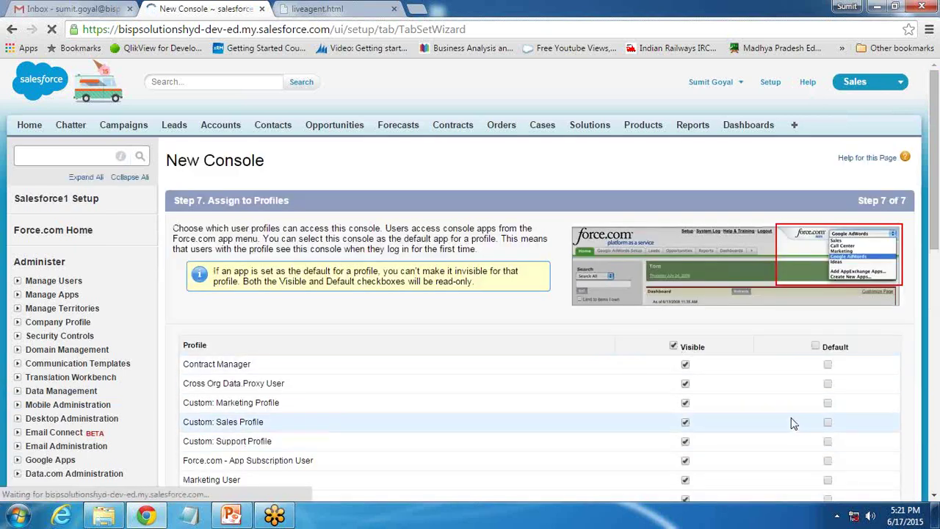
pyautogui.scroll(-5, 792, 421)
pyautogui.click(861, 265)
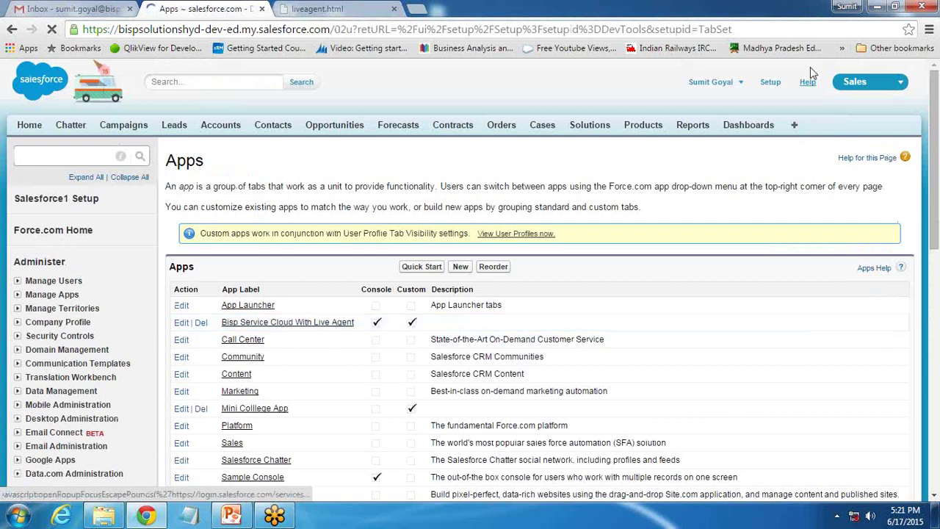
# Step: Switch to the Bisp Service Cloud With Live Agent app and set the Live Agent status to Online
pyautogui.click(857, 90)
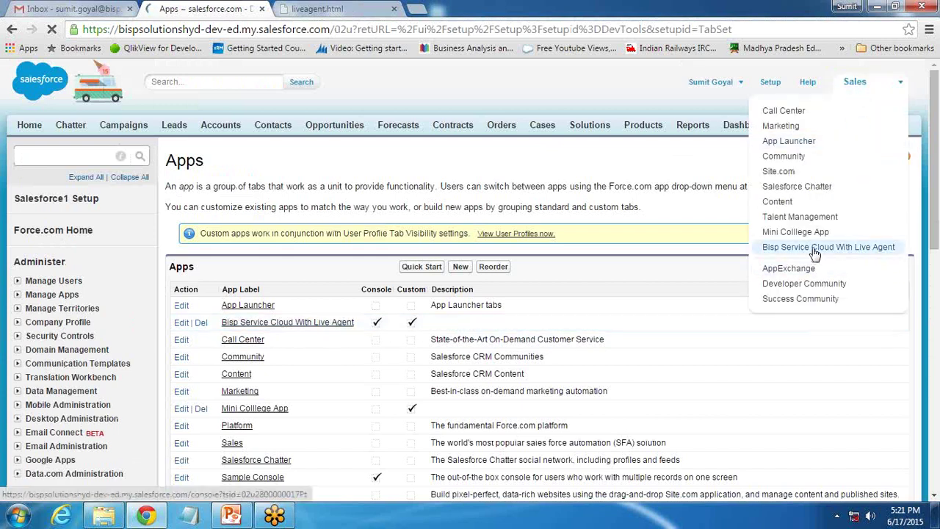
pyautogui.click(814, 249)
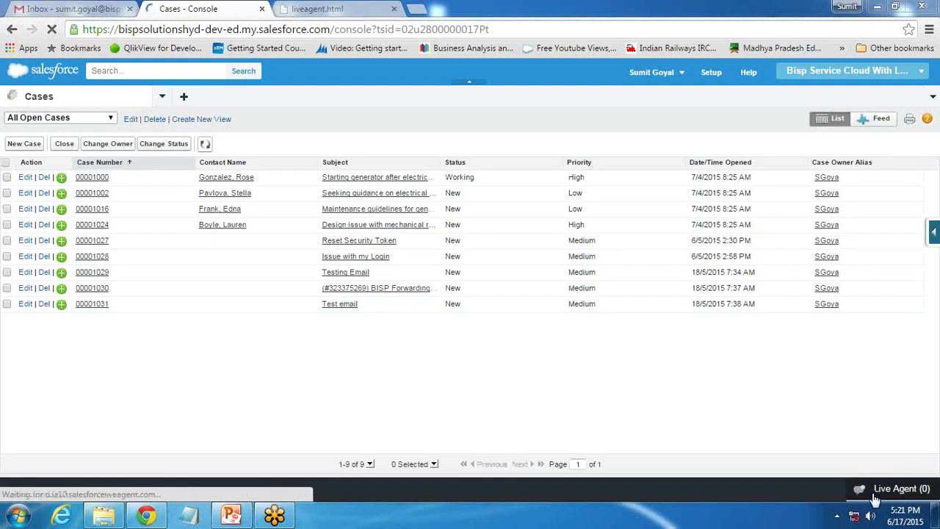
pyautogui.click(889, 496)
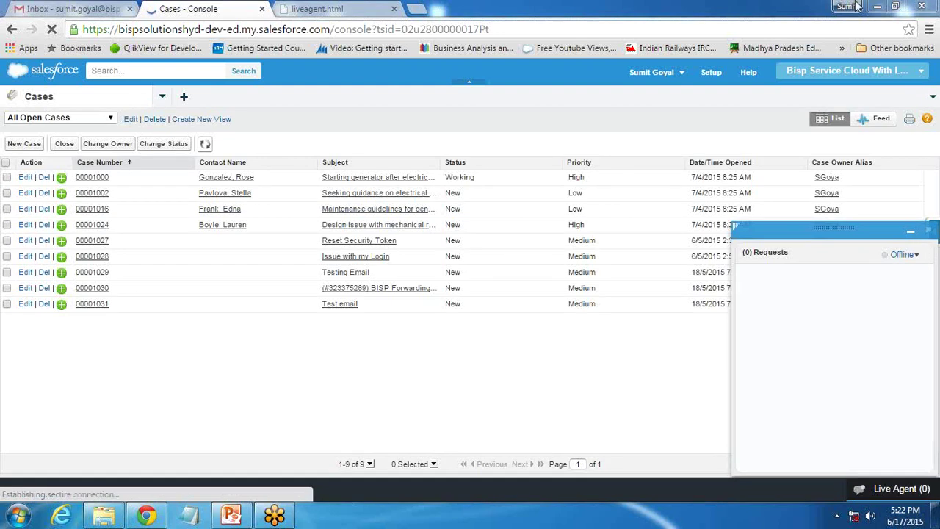
pyautogui.click(901, 255)
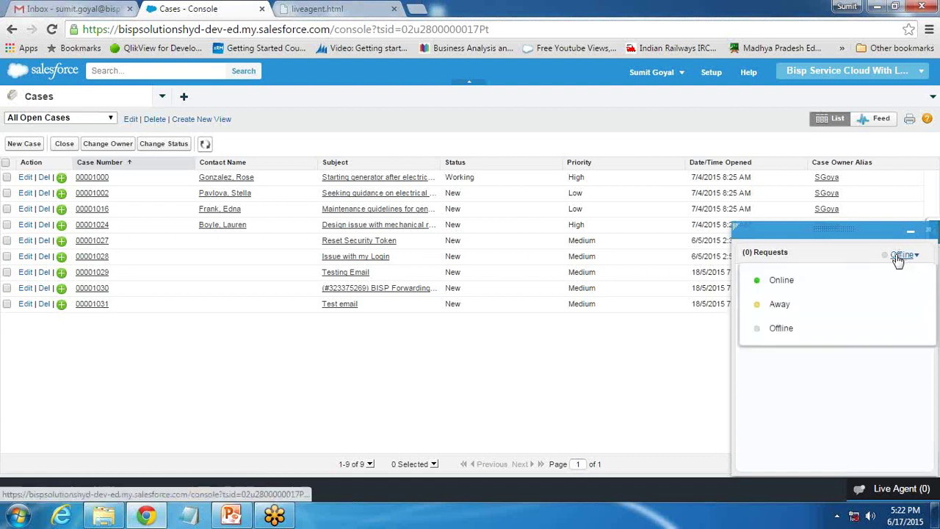
pyautogui.click(782, 282)
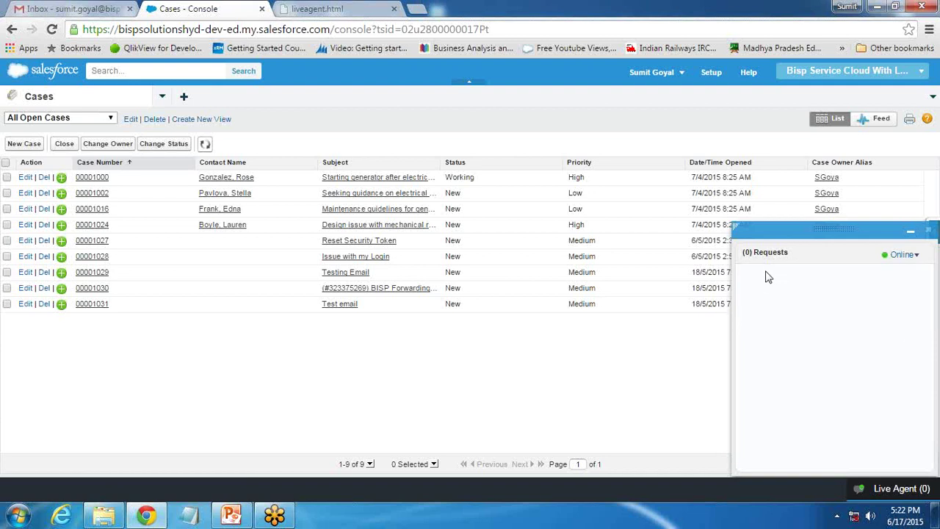
# Step: Reload the liveagent.html page, close it and reopen the file from the live agent folder in Chrome
pyautogui.click(320, 9)
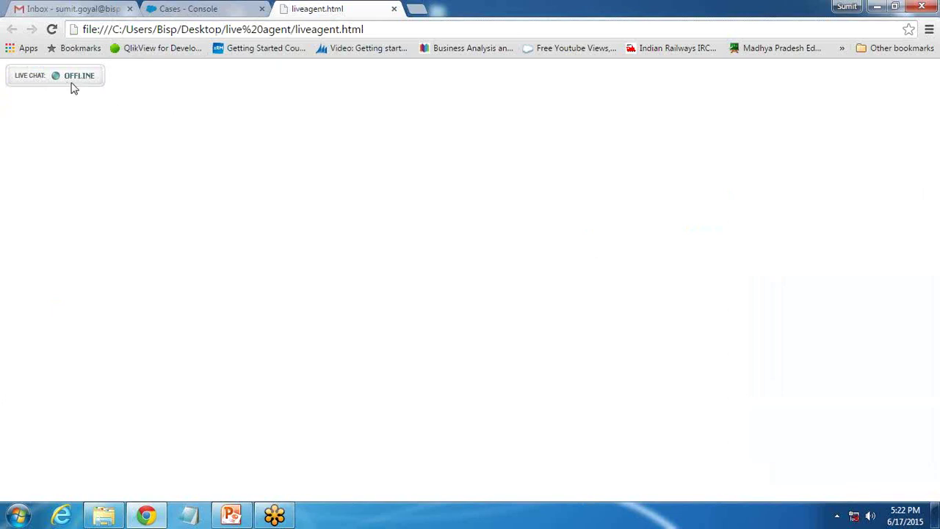
pyautogui.click(51, 29)
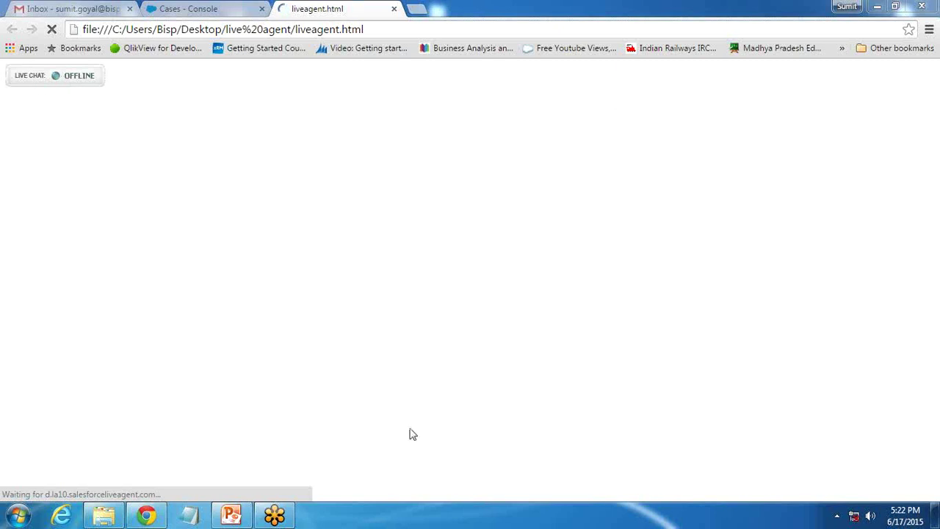
pyautogui.click(394, 8)
pyautogui.click(117, 519)
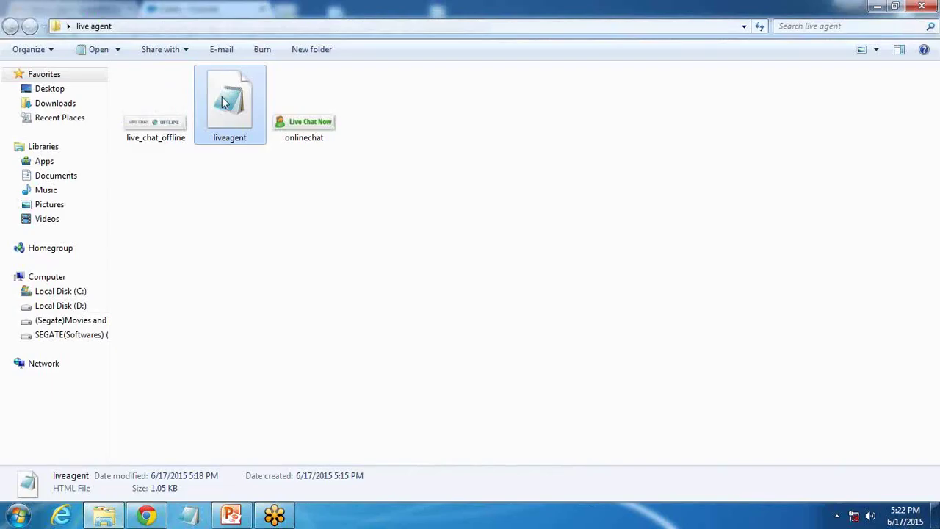
pyautogui.rightClick(221, 100)
pyautogui.moveTo(290, 152)
pyautogui.click(470, 153)
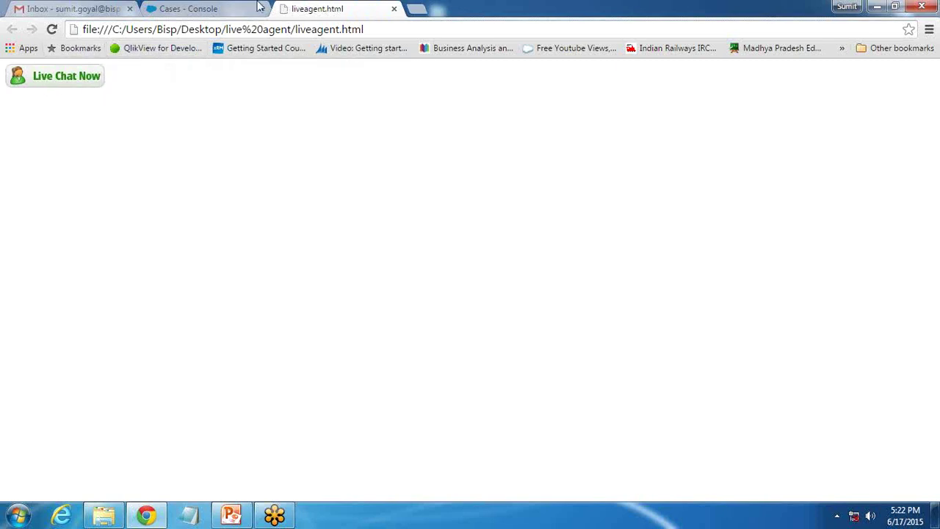
# Step: Check the agent status in the console and start a live chat from the Live Chat Now button on liveagent.html
pyautogui.click(221, 9)
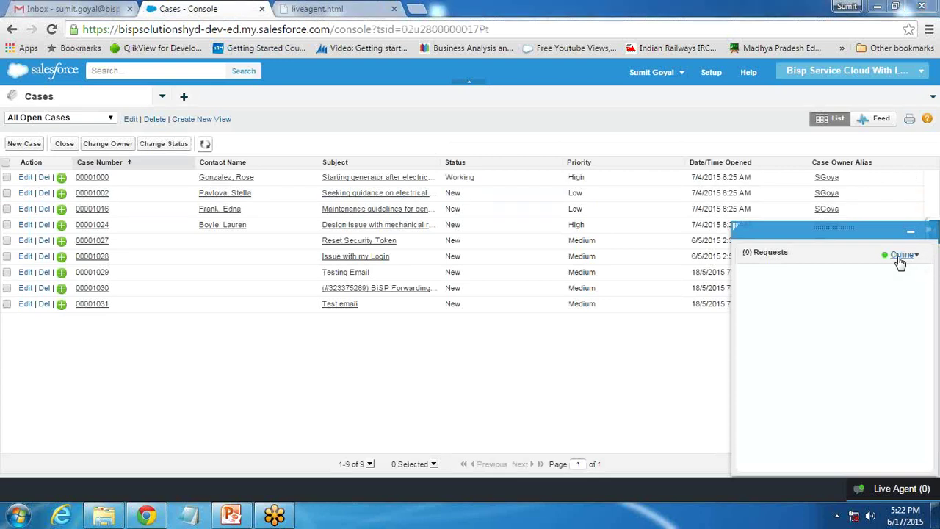
pyautogui.click(315, 8)
pyautogui.click(65, 81)
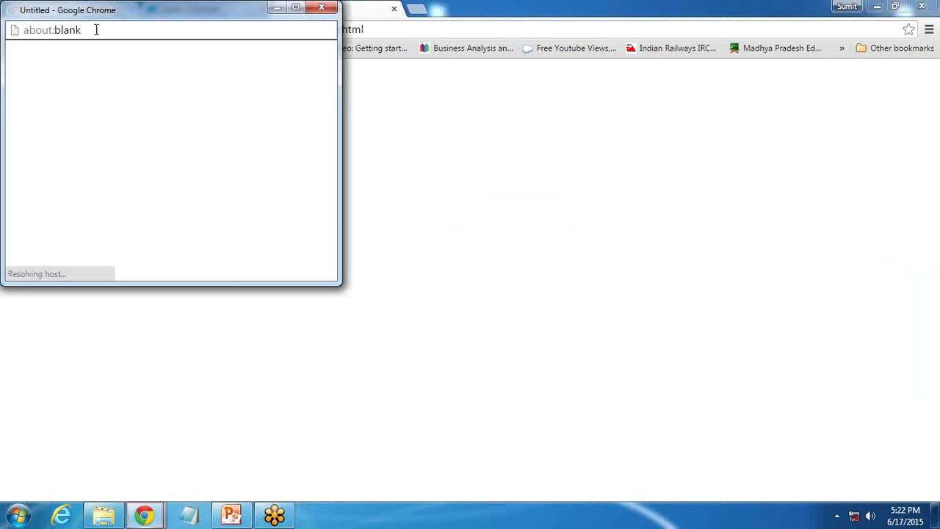
pyautogui.moveTo(96, 15); pyautogui.dragTo(485, 139)
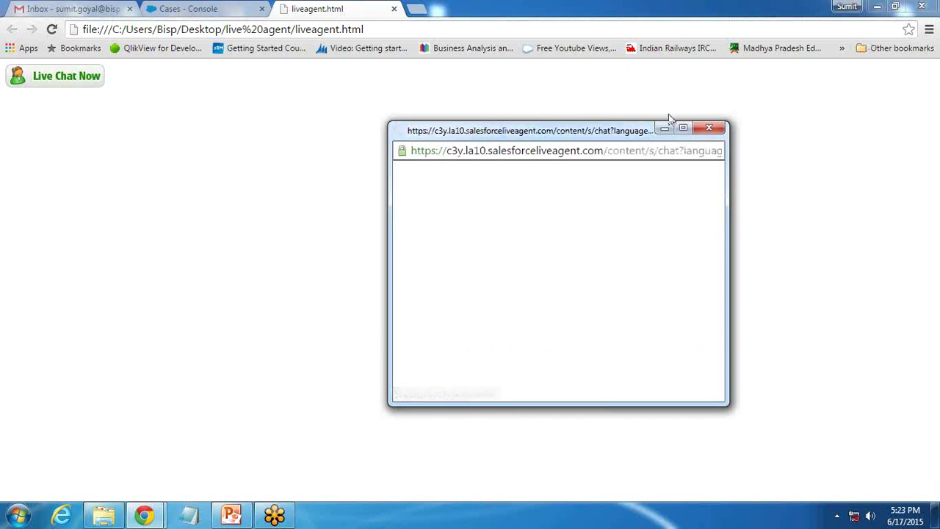
pyautogui.moveTo(601, 137); pyautogui.dragTo(531, 137)
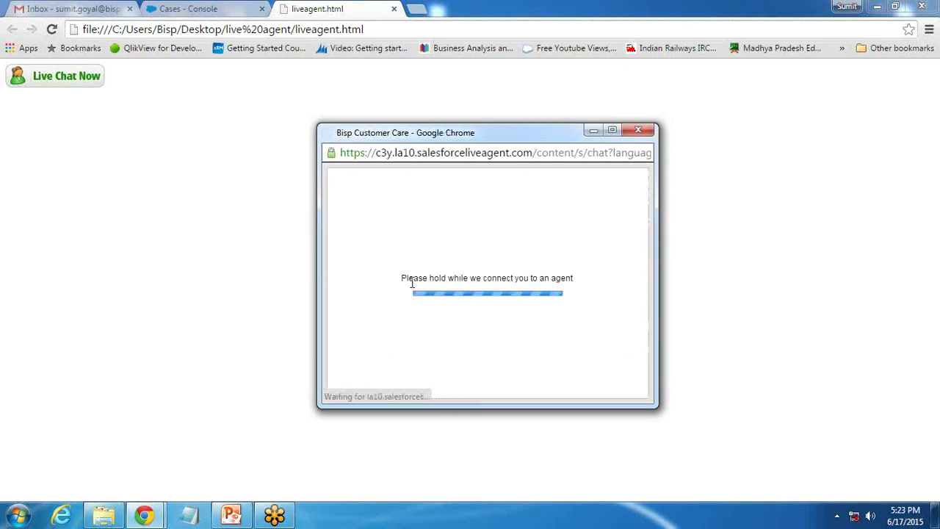
# Step: Place the Bisp Customer Care chat window over the Cases console, clear of the Live Agent request
pyautogui.click(204, 8)
pyautogui.click(332, 7)
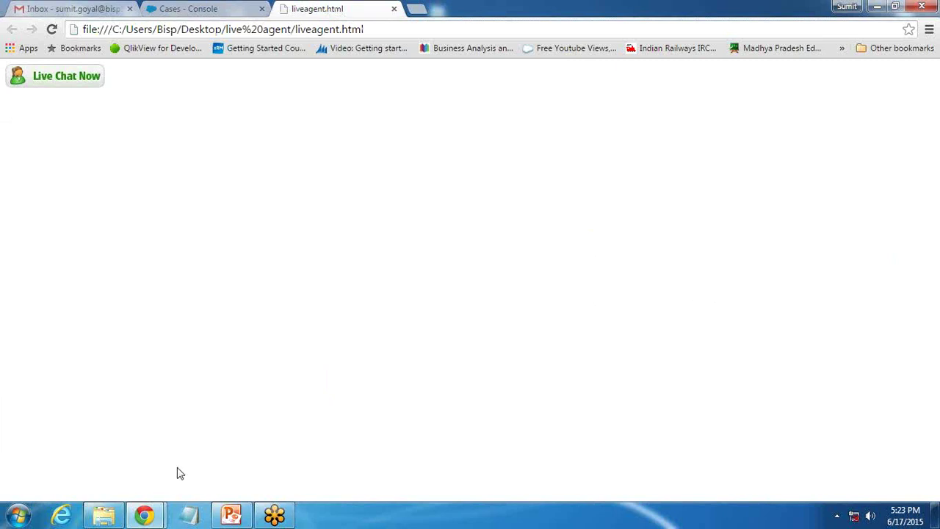
pyautogui.moveTo(144, 513)
pyautogui.click(253, 443)
pyautogui.click(208, 7)
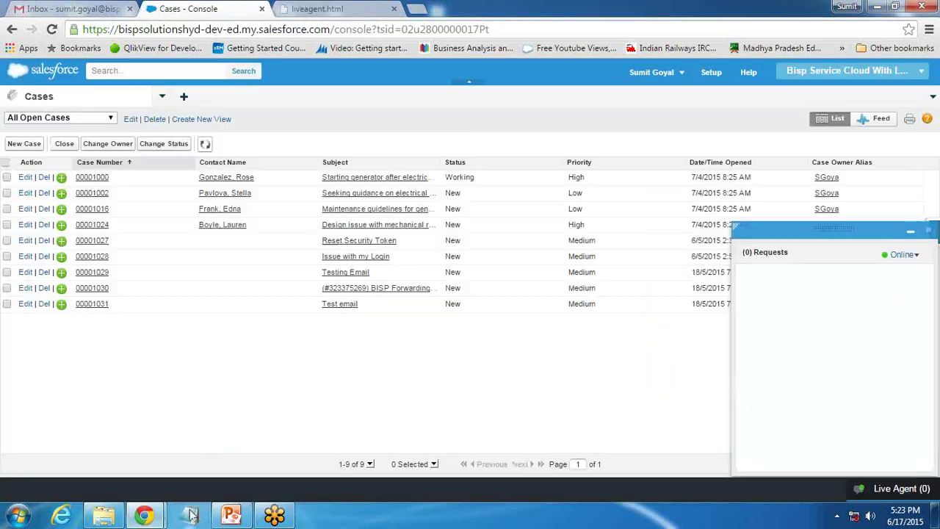
pyautogui.click(253, 448)
pyautogui.moveTo(439, 141); pyautogui.dragTo(471, 132)
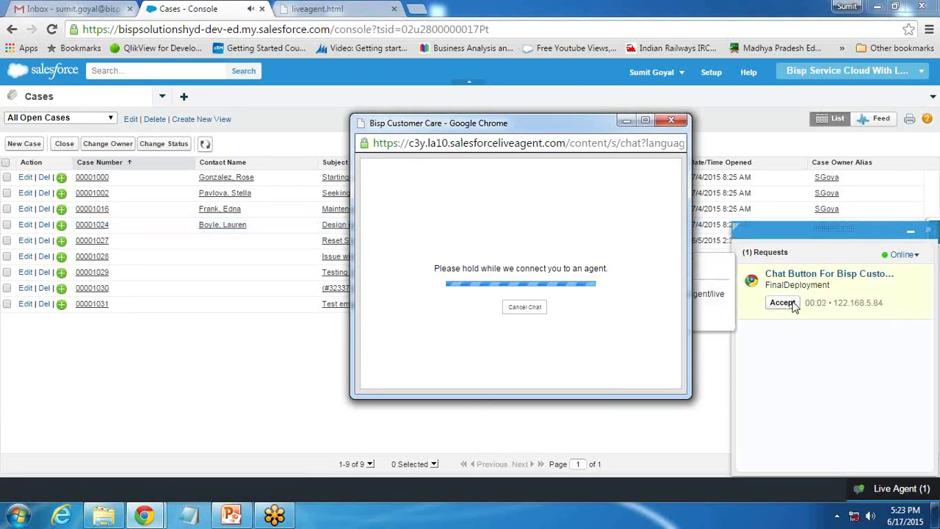
pyautogui.moveTo(532, 124); pyautogui.dragTo(488, 115)
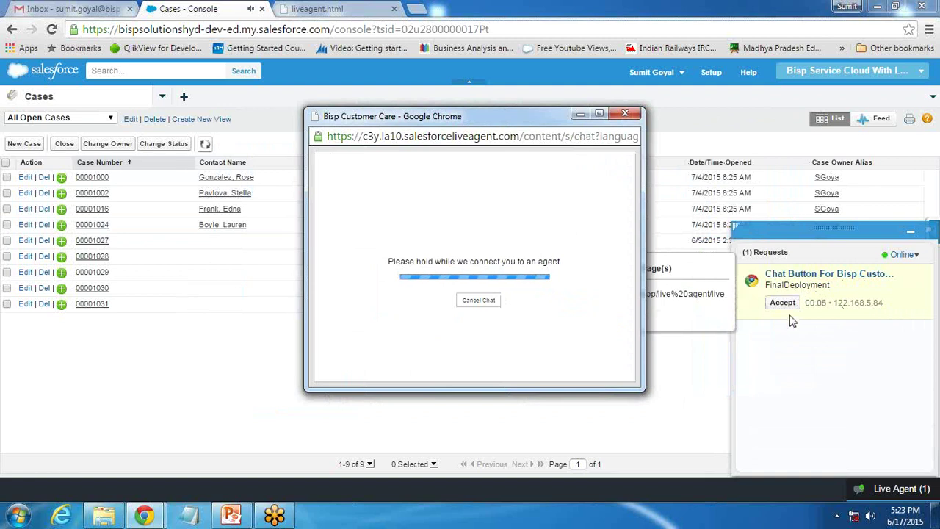
# Step: Accept the incoming chat request in the console and bring the customer's chat window back in front
pyautogui.click(801, 371)
pyautogui.moveTo(144, 516)
pyautogui.click(250, 413)
pyautogui.click(783, 303)
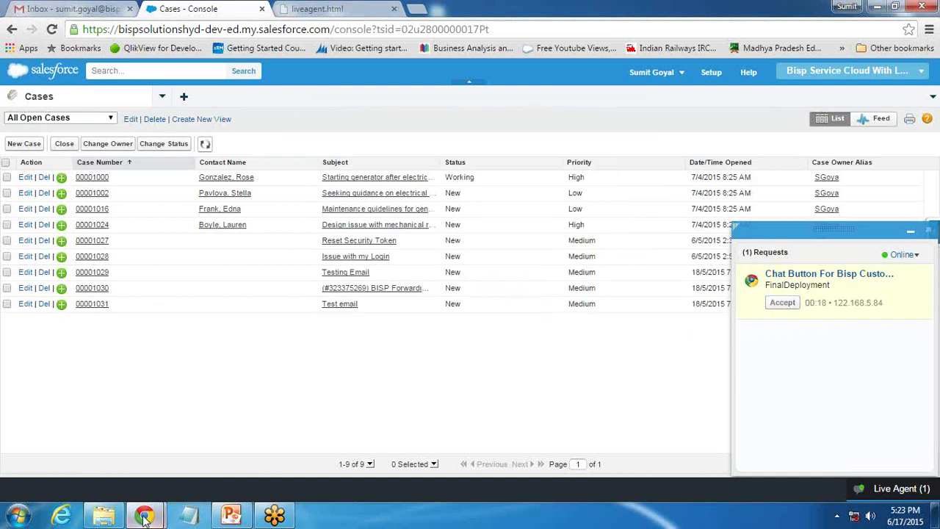
pyautogui.moveTo(147, 516)
pyautogui.click(286, 430)
pyautogui.moveTo(424, 121); pyautogui.dragTo(491, 123)
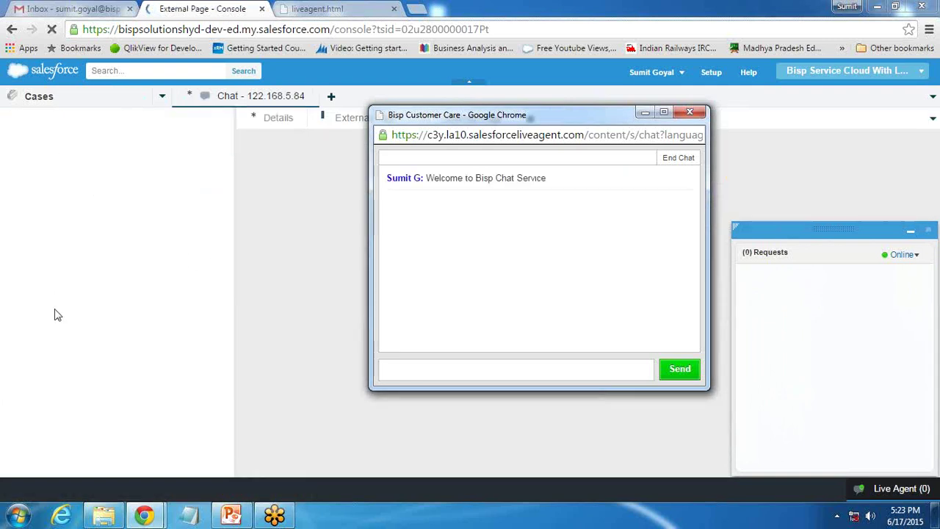
# Step: Compare the welcome message in the customer's chat window with the one in the agent's chat log
pyautogui.moveTo(542, 178); pyautogui.dragTo(426, 179)
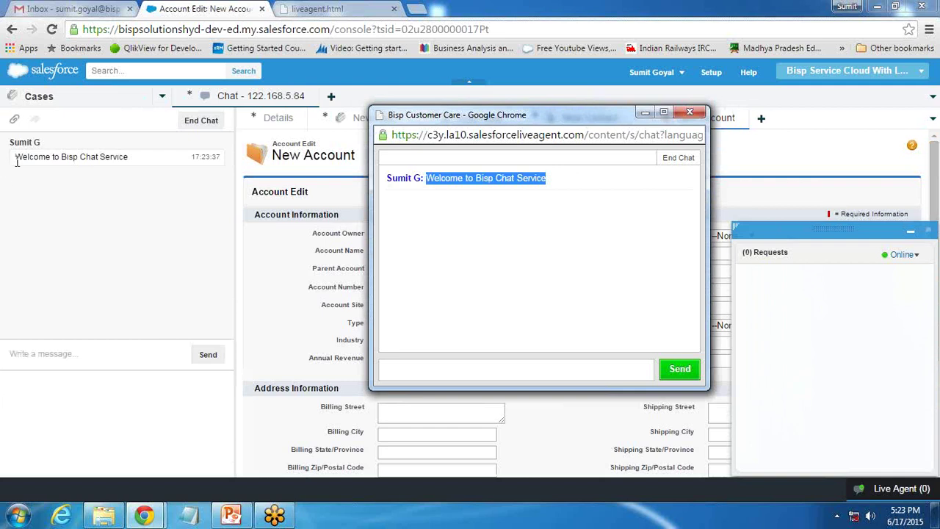
pyautogui.moveTo(16, 158); pyautogui.dragTo(129, 158)
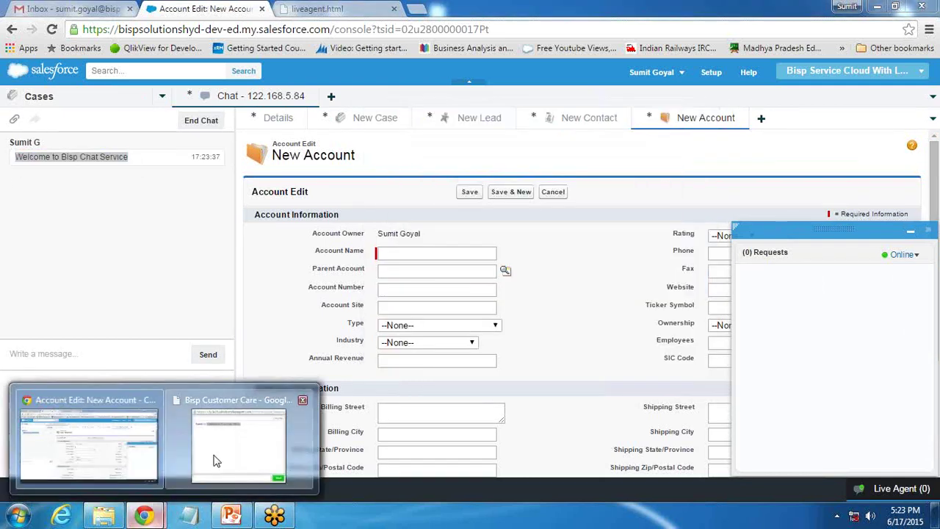
pyautogui.click(192, 476)
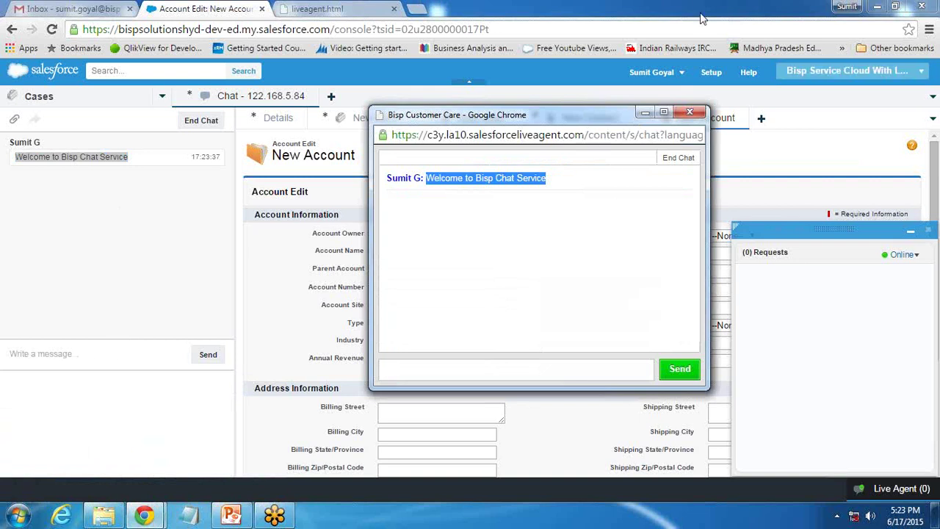
# Step: Restore the console window to a smaller size and arrange it side by side with the customer's chat window
pyautogui.click(771, 135)
pyautogui.moveTo(560, 116); pyautogui.dragTo(713, 115)
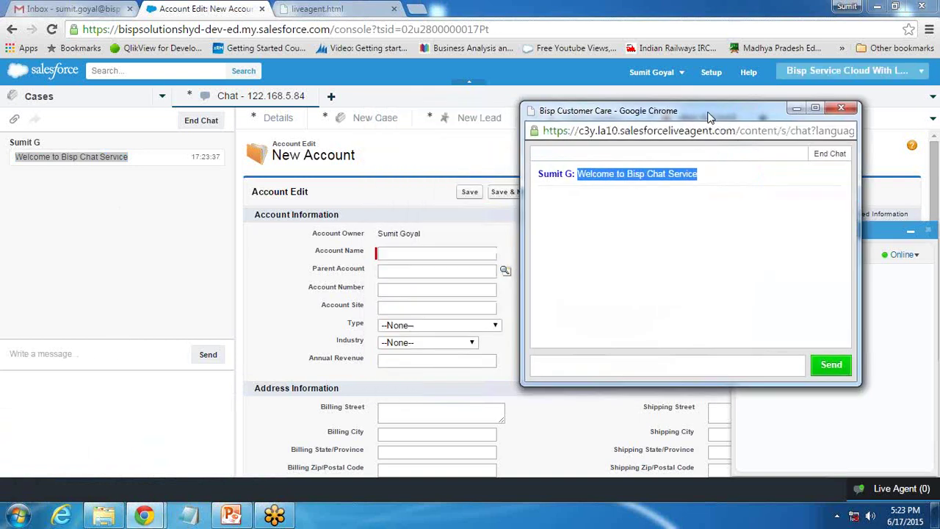
pyautogui.click(607, 5)
pyautogui.doubleClick(607, 6)
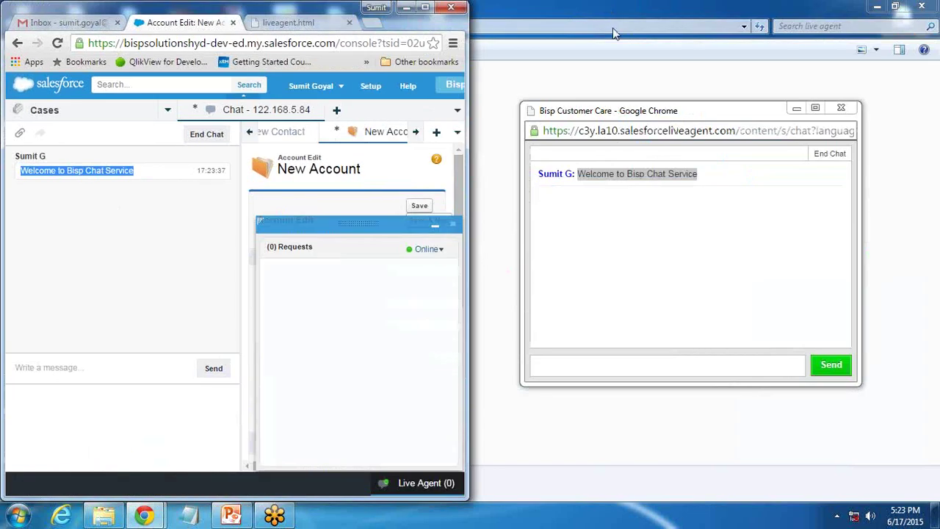
pyautogui.moveTo(632, 121); pyautogui.dragTo(601, 109)
# Step: Send the message "Hello, How may i help you?" from the agent's chat in the console
pyautogui.click(105, 369)
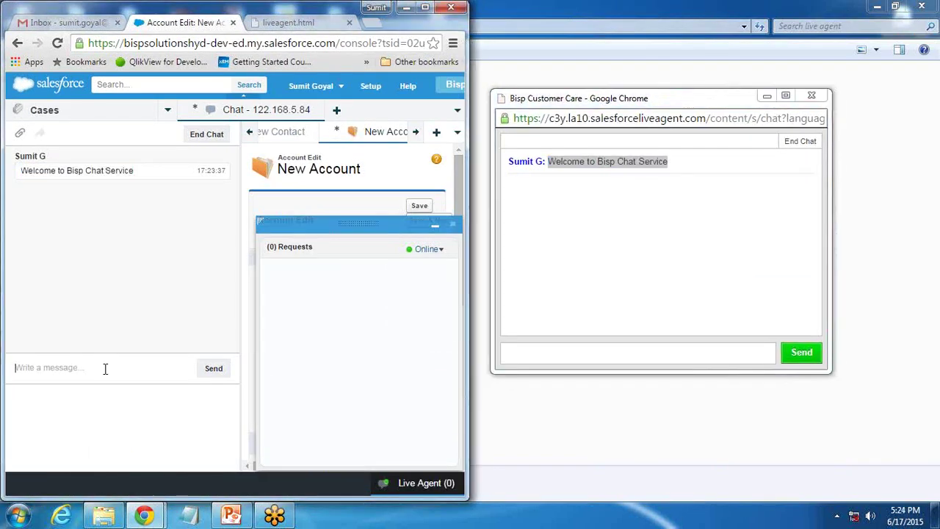
pyautogui.write('Hell')
pyautogui.press('BackSpace')
pyautogui.press('BackSpace')
pyautogui.write('Hell')
pyautogui.press('BackSpace')
pyautogui.press('BackSpace')
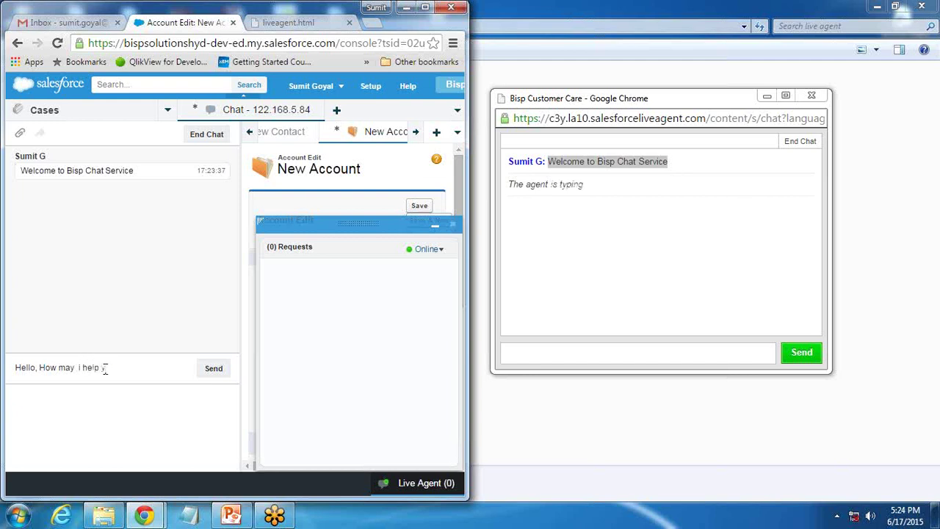
pyautogui.press('Return')
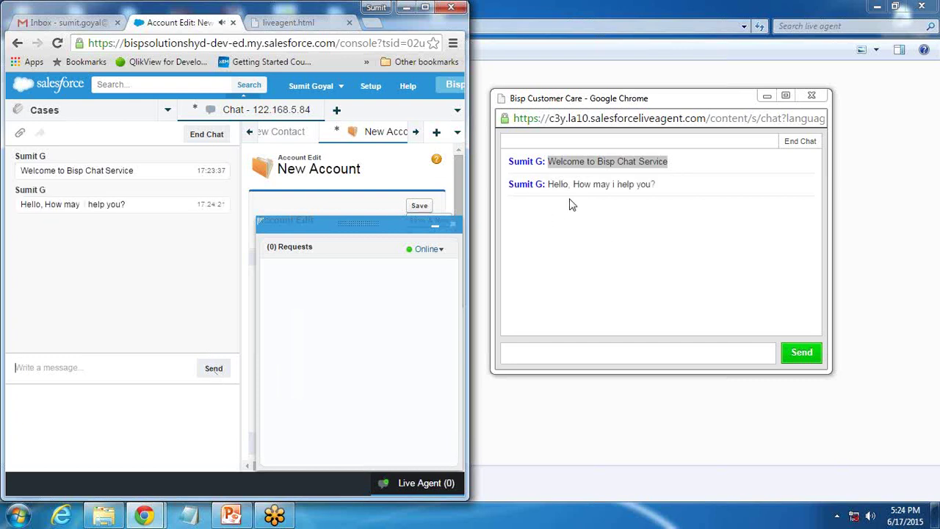
# Step: Reply as the visitor in the Bisp Customer Care chat with "I need a help on my TV"
pyautogui.click(558, 355)
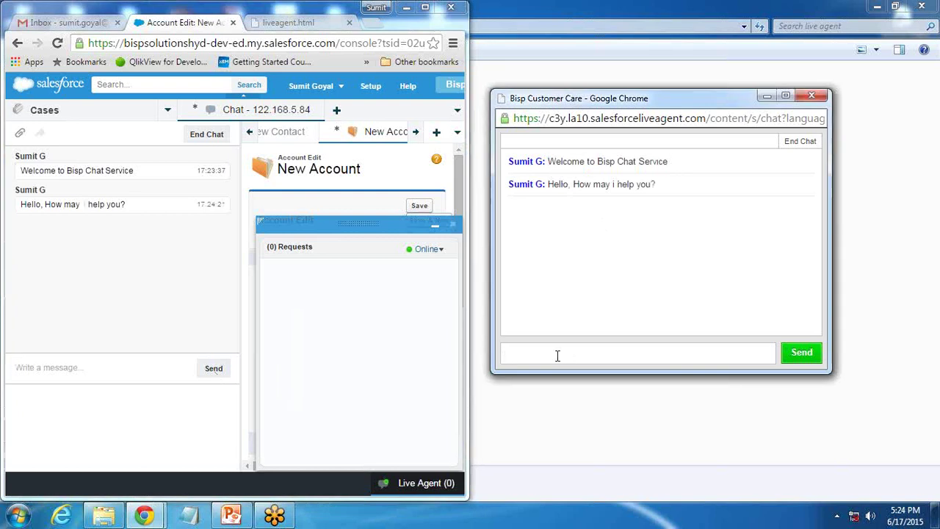
pyautogui.write('I need a help on my')
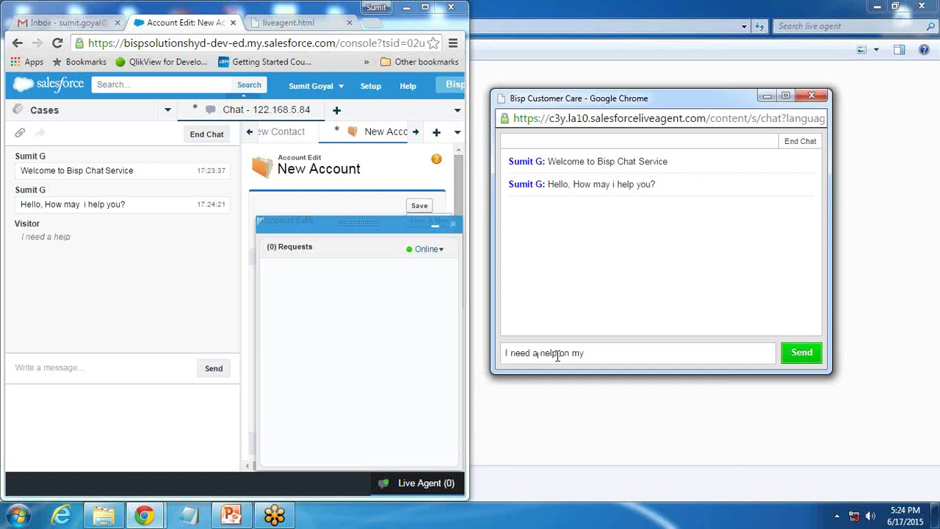
pyautogui.write(' Srevi')
pyautogui.press('BackSpace')
pyautogui.press('BackSpace')
pyautogui.press('BackSpace')
pyautogui.click(803, 358)
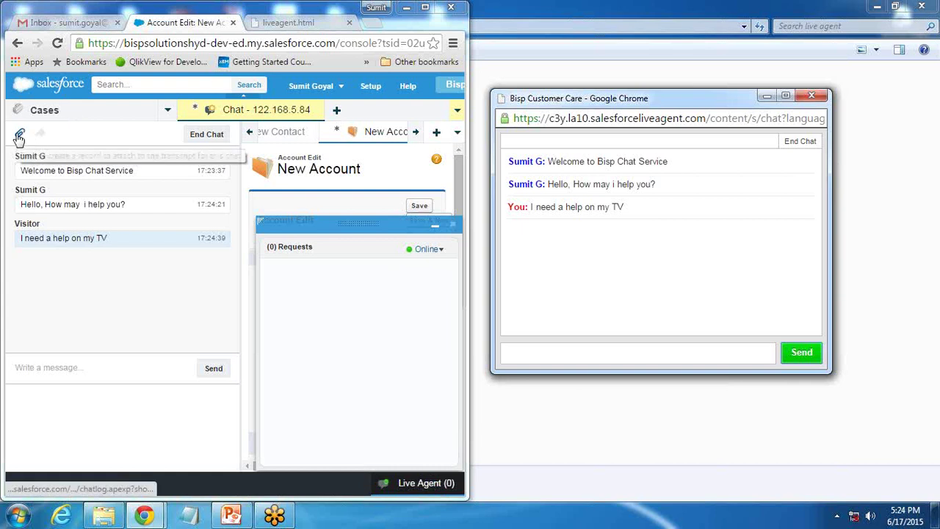
# Step: End the chat as the visitor, close the customer's chat window and maximize the console window
pyautogui.click(801, 142)
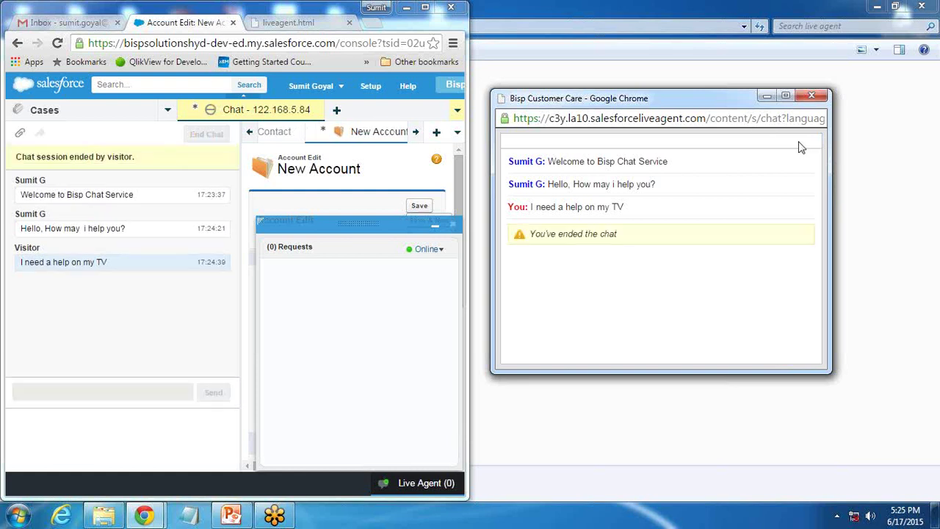
pyautogui.moveTo(16, 157); pyautogui.dragTo(136, 156)
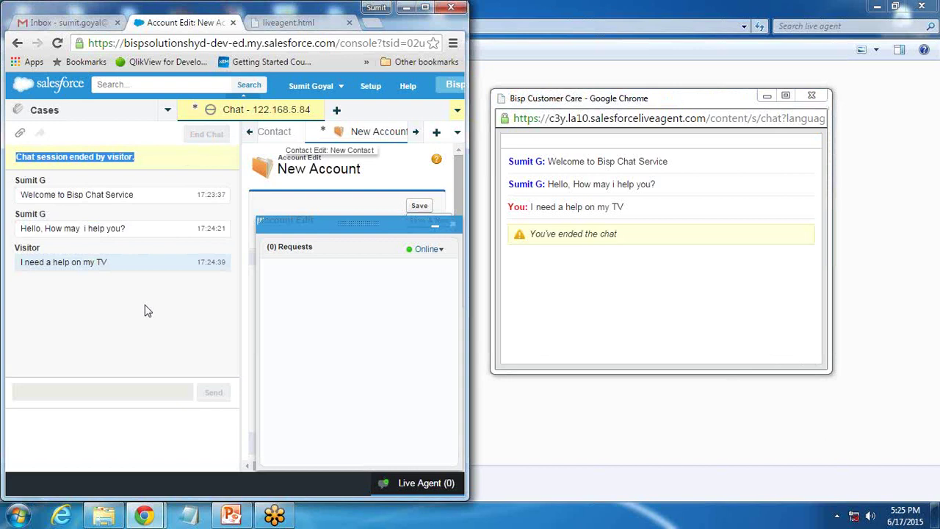
pyautogui.click(812, 95)
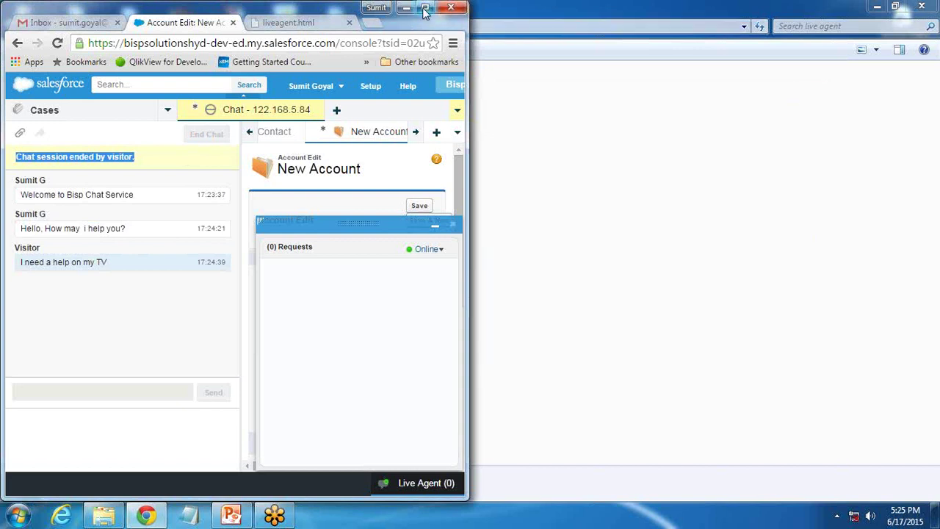
pyautogui.click(424, 8)
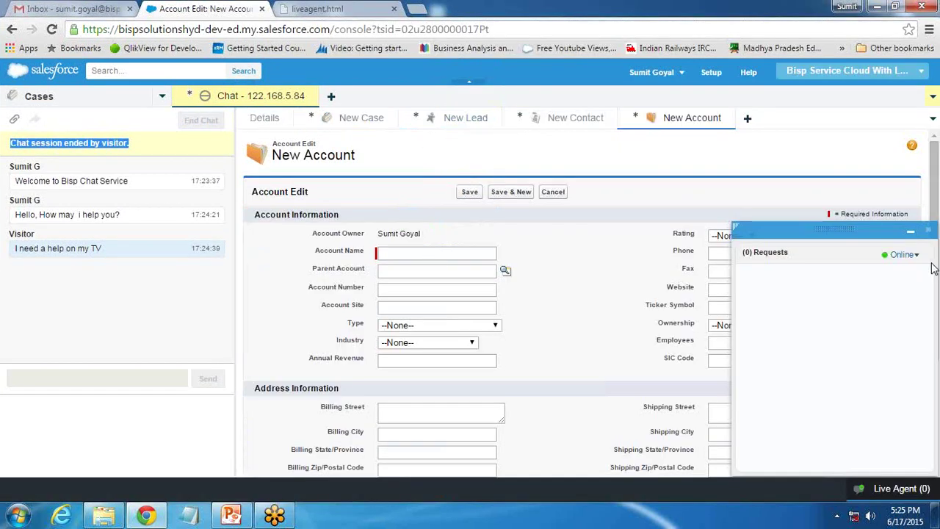
# Step: Check the chat button on liveagent.html and set the Live Agent status to Offline in the console
pyautogui.click(747, 243)
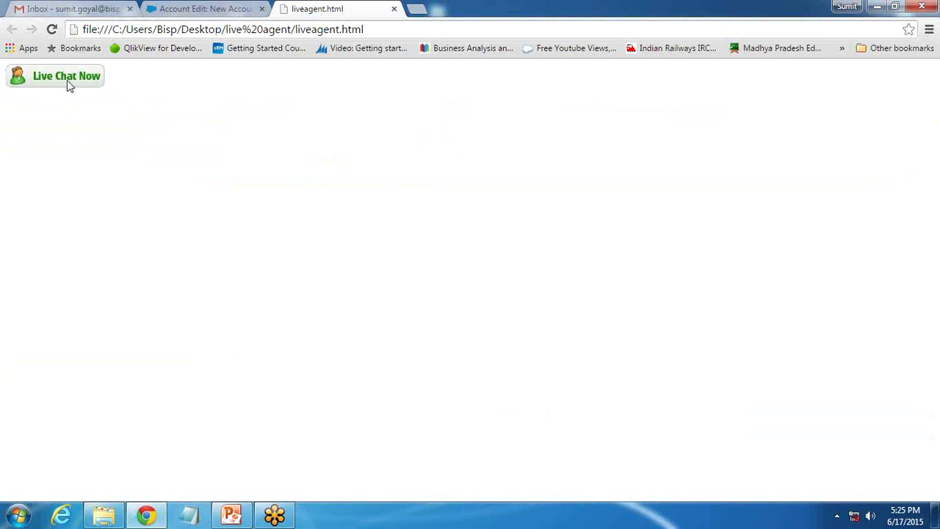
pyautogui.click(199, 9)
pyautogui.click(911, 256)
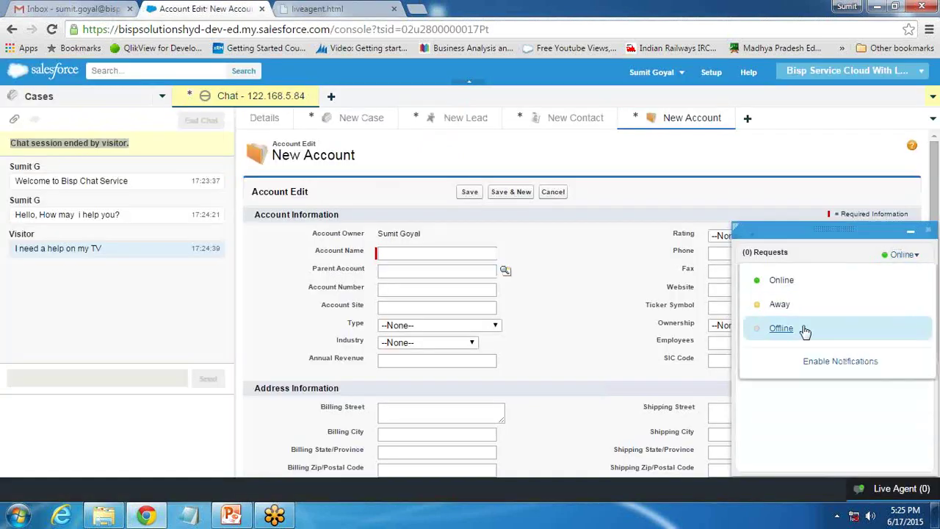
pyautogui.click(781, 327)
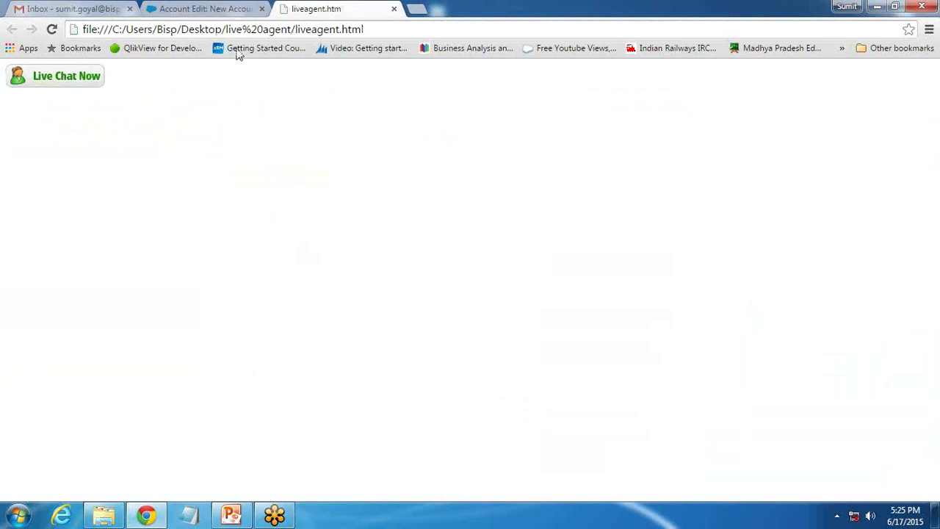
# Step: Reload liveagent.html, close it and open it again in Chrome from its folder to test the offline button
pyautogui.click(51, 29)
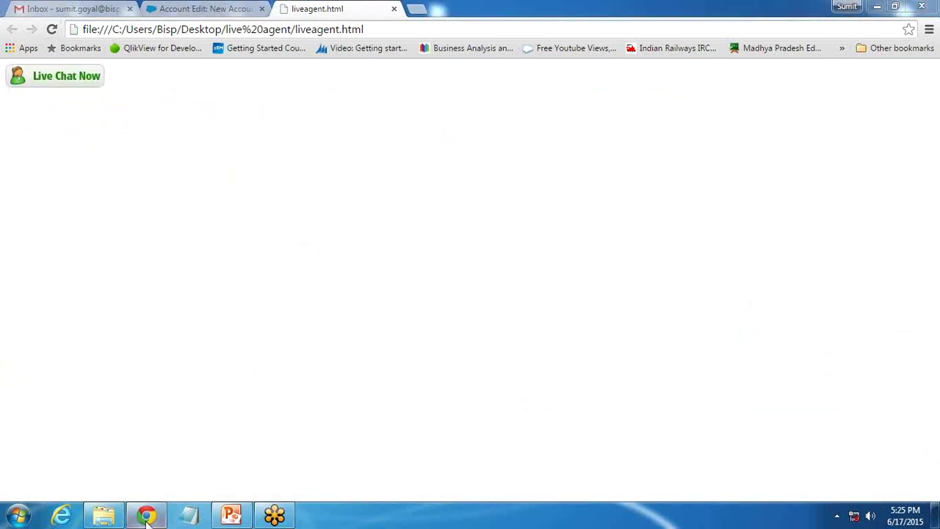
pyautogui.click(395, 9)
pyautogui.click(105, 520)
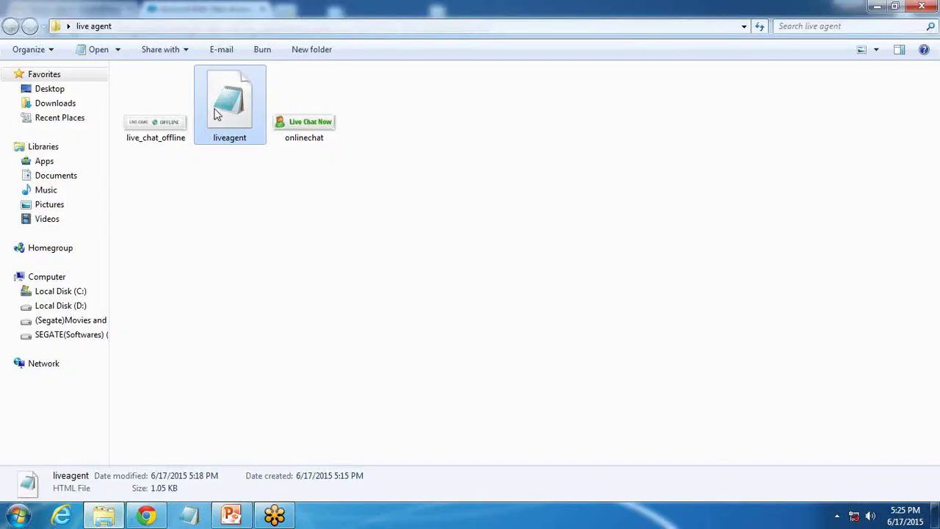
pyautogui.rightClick(220, 103)
pyautogui.moveTo(411, 154)
pyautogui.click(471, 156)
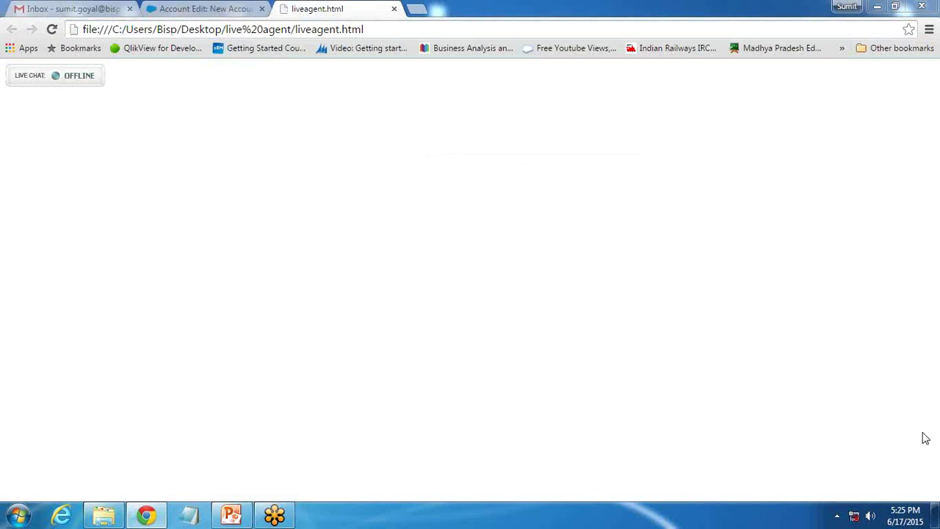
# Step: Switch to the PowerPoint presentation and start the slide show from the Q&A slide
pyautogui.click(232, 514)
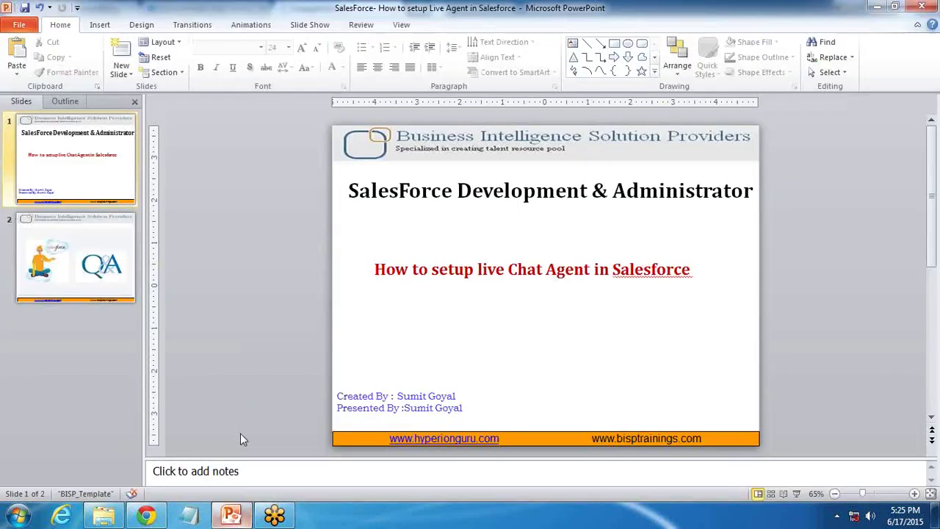
pyautogui.click(118, 276)
pyautogui.hotkey('shift', 'F5')
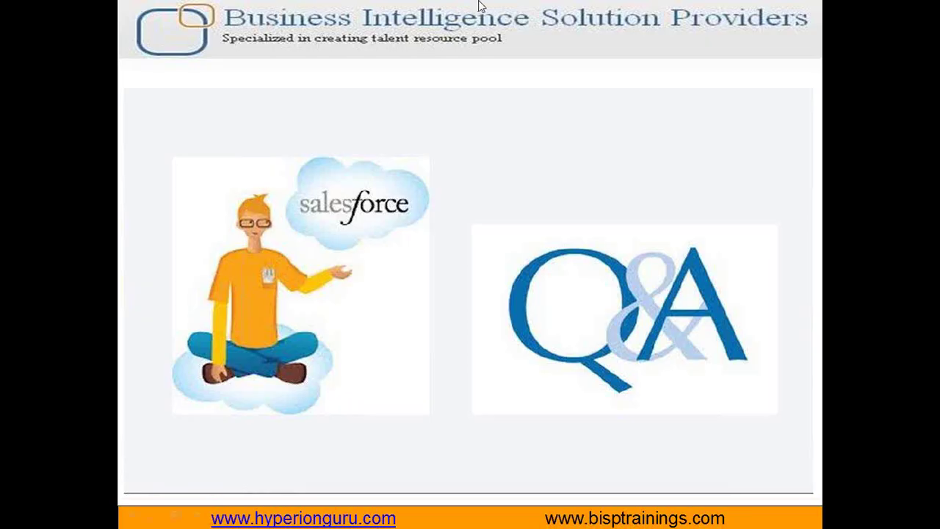